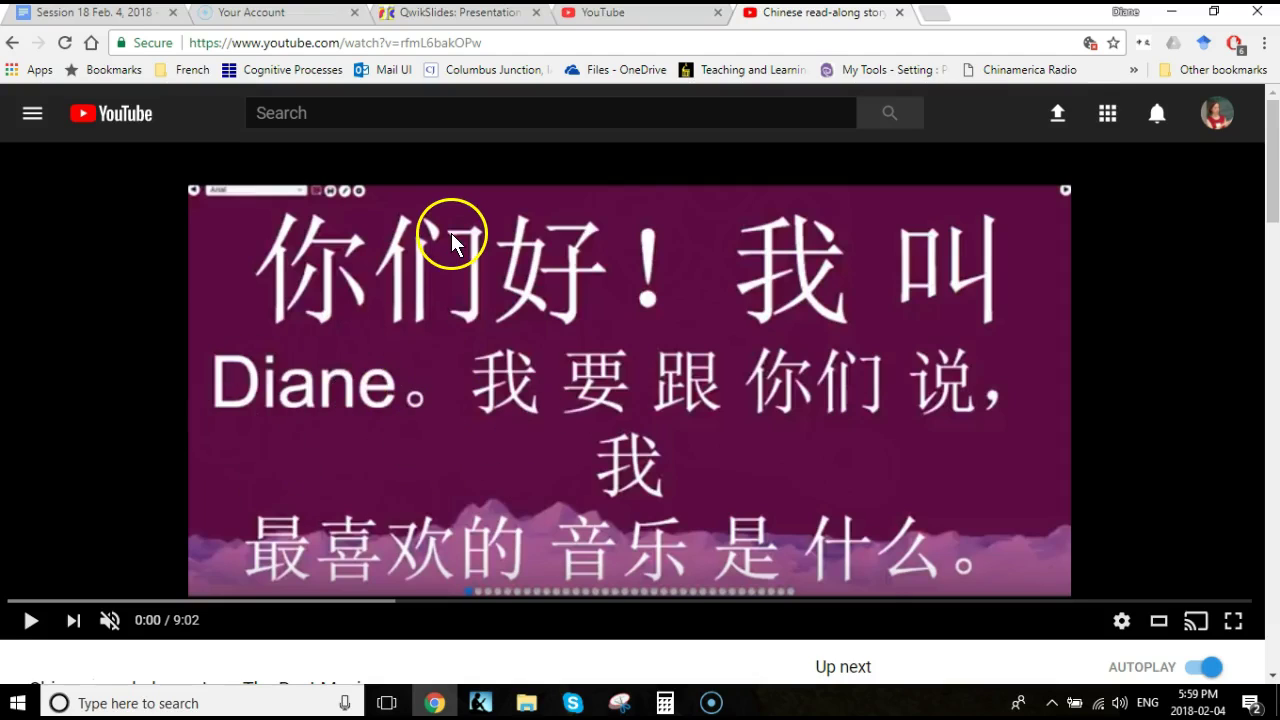
Switch to the Session 18 Google Docs document and examine the line endings in Part 2 of last week's reading
{"action": "left_click", "coordinate": [117, 18]}
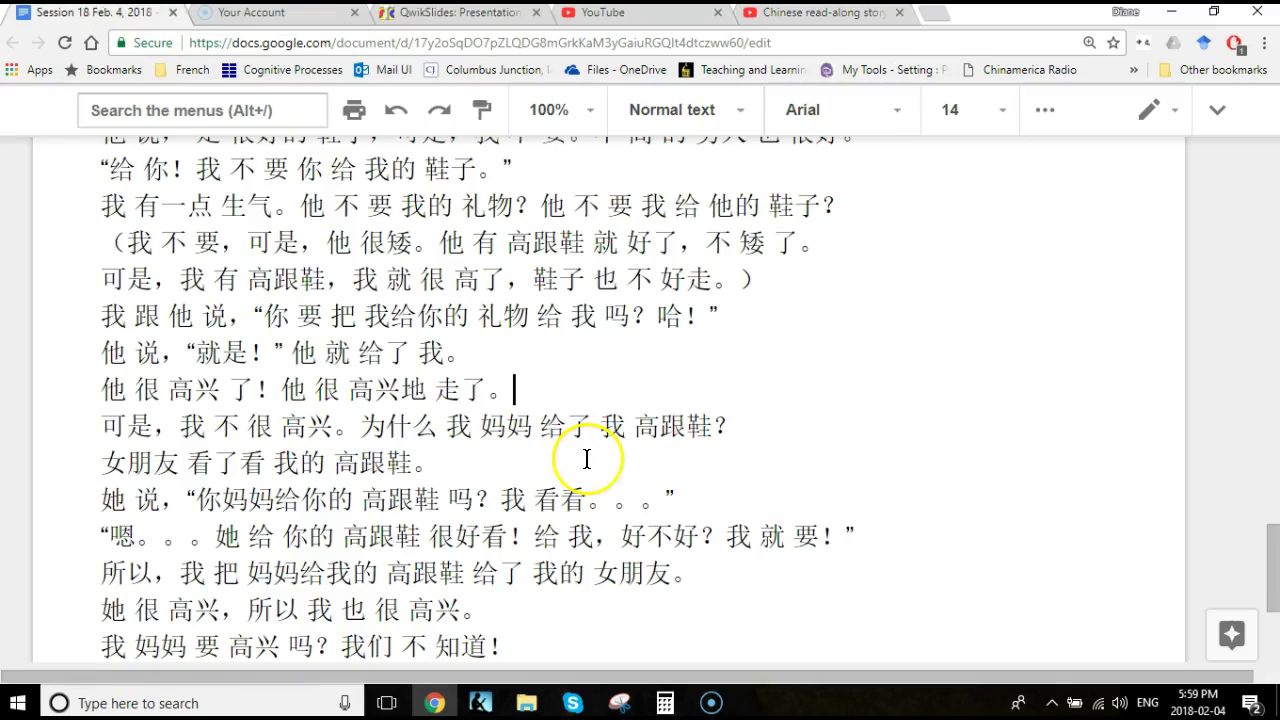
{"action": "scroll", "coordinate": [586, 459], "scroll_direction": "up", "scroll_amount": 5}
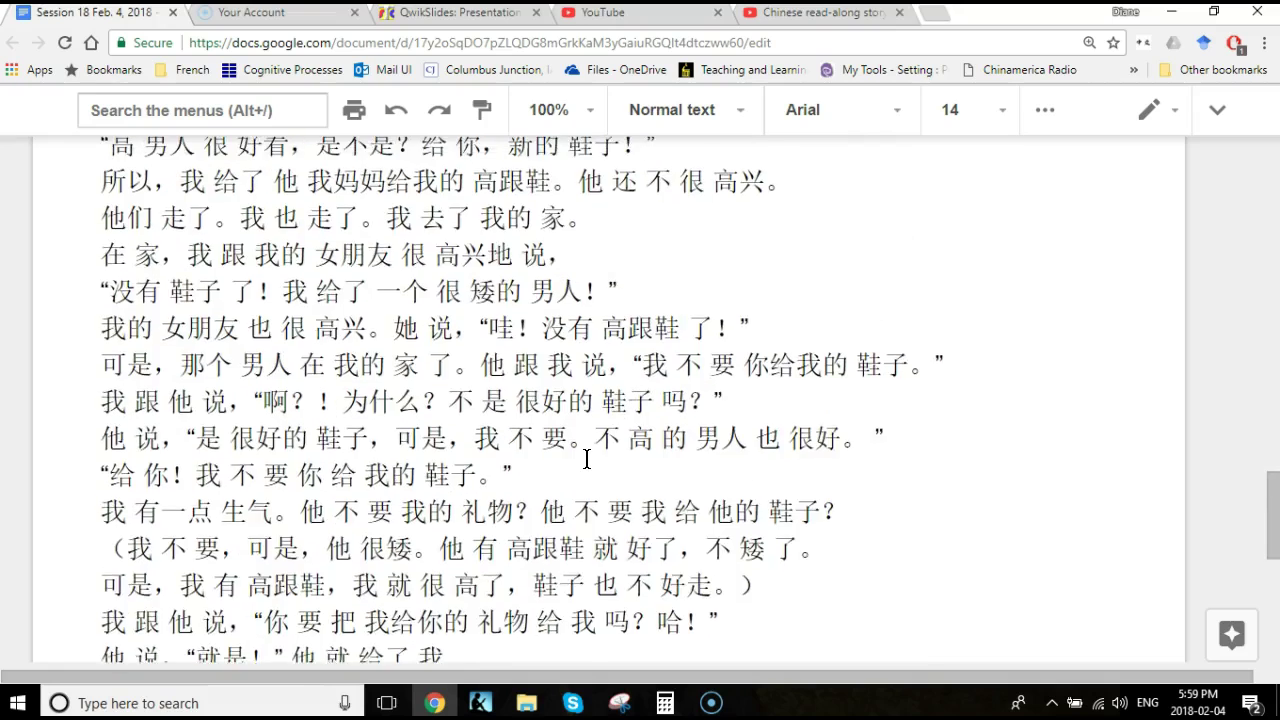
{"action": "scroll", "coordinate": [586, 459], "scroll_direction": "up", "scroll_amount": 3}
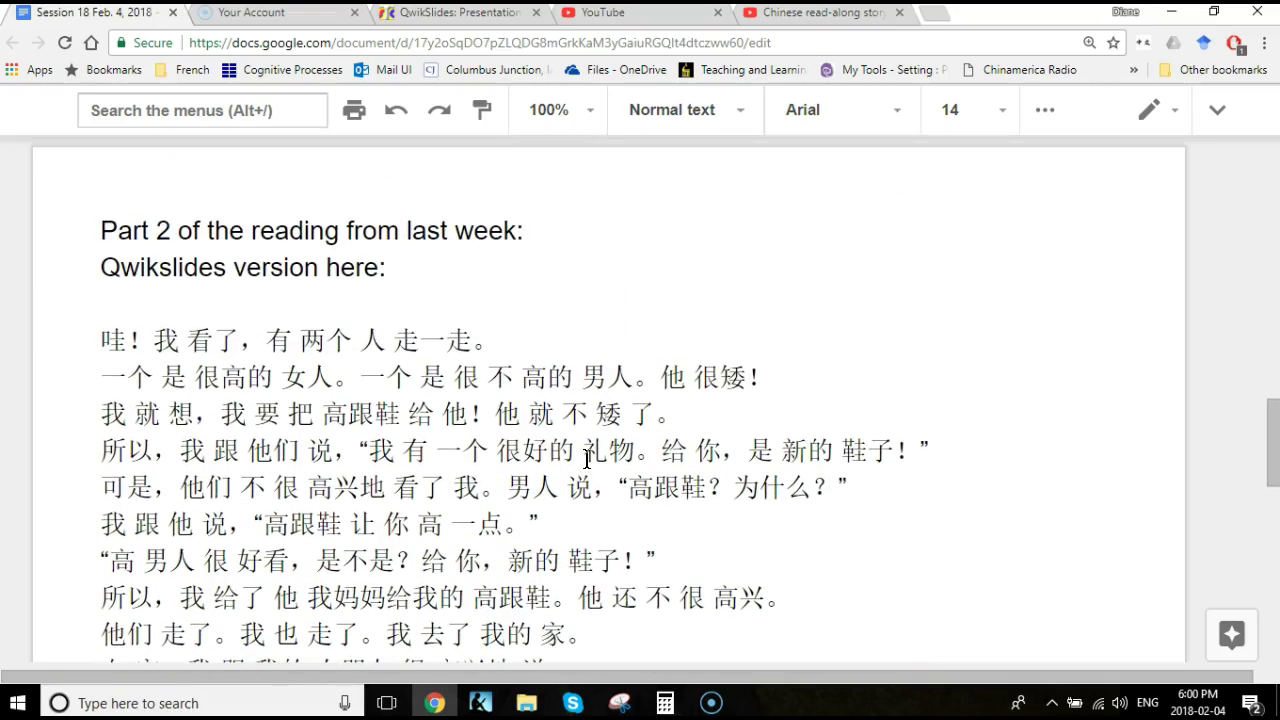
{"action": "left_click", "coordinate": [28, 283]}
{"action": "left_click_drag", "start_coordinate": [500, 340], "coordinate": [300, 341]}
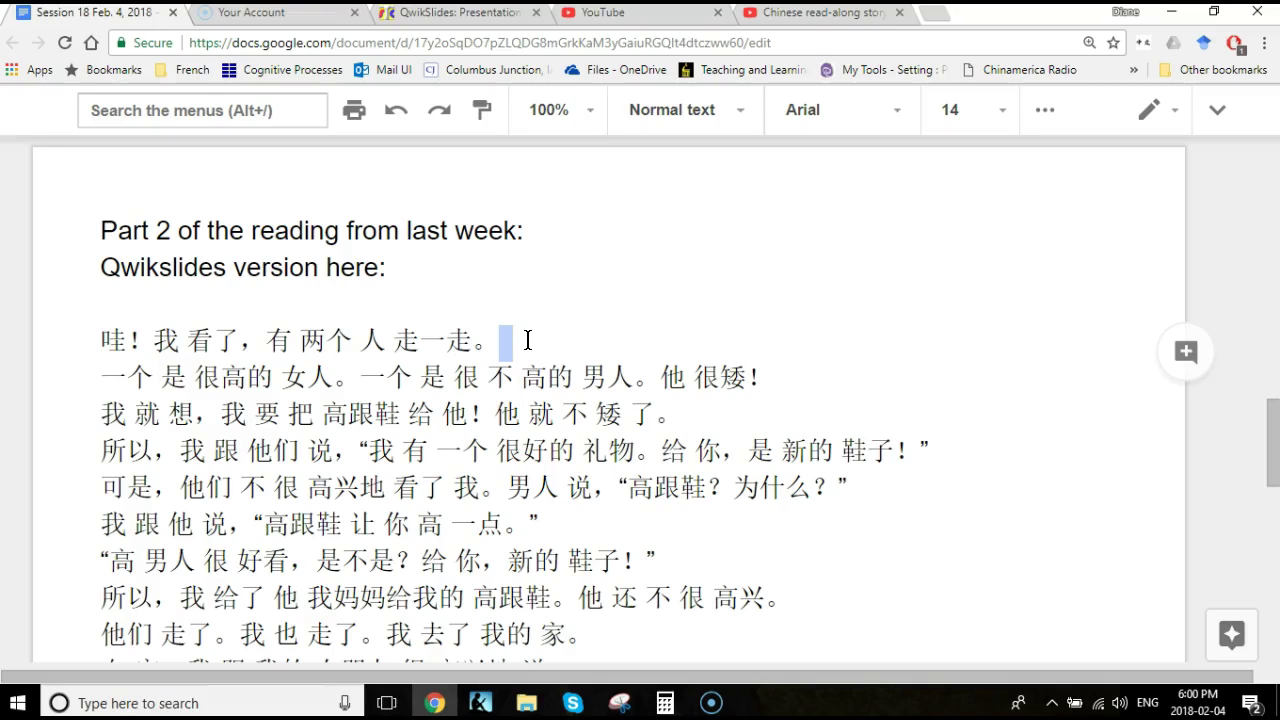
{"action": "mouse_move", "coordinate": [527, 340]}
{"action": "left_mouse_down"}
{"action": "mouse_move", "coordinate": [506, 343]}
{"action": "mouse_move", "coordinate": [519, 343]}
{"action": "left_mouse_up"}
{"action": "left_click", "coordinate": [781, 373]}
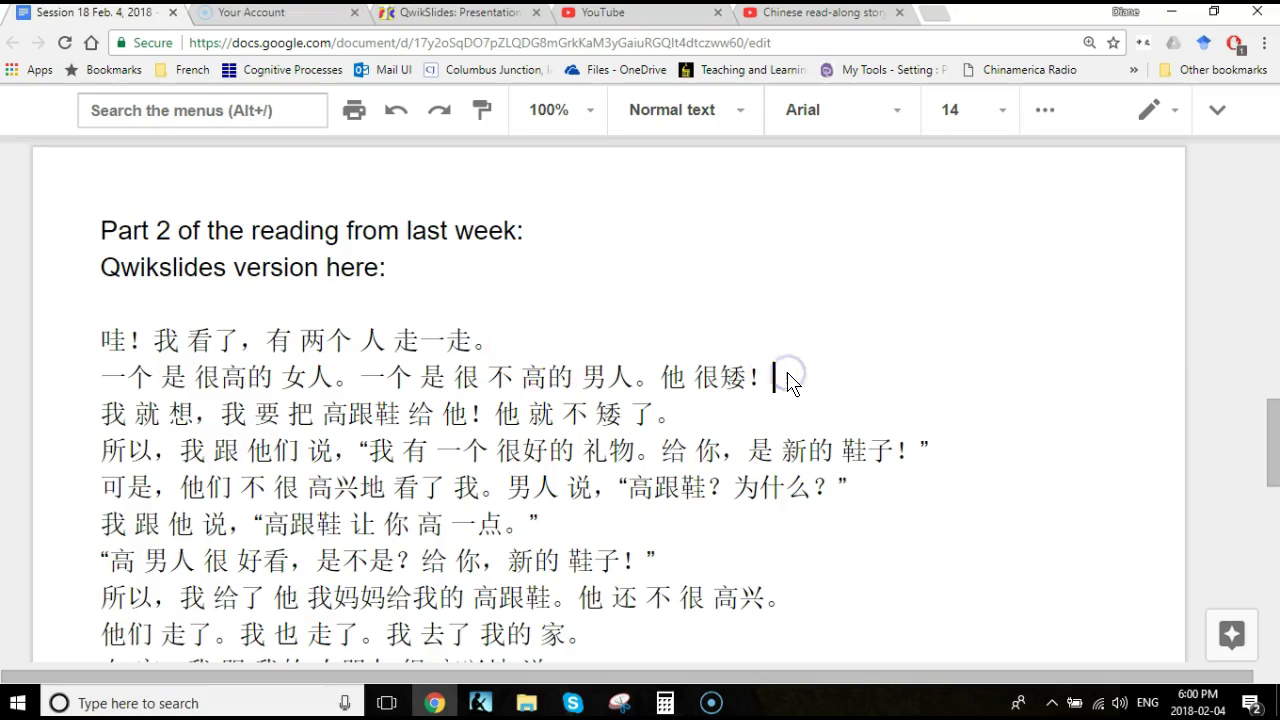
{"action": "left_click_drag", "start_coordinate": [781, 373], "coordinate": [808, 374]}
{"action": "left_click", "coordinate": [791, 398]}
{"action": "left_click", "coordinate": [726, 420]}
Switch to QwikSlides and replace all the sample text in the slide editor with the copied Chinese story
{"action": "left_click", "coordinate": [477, 14]}
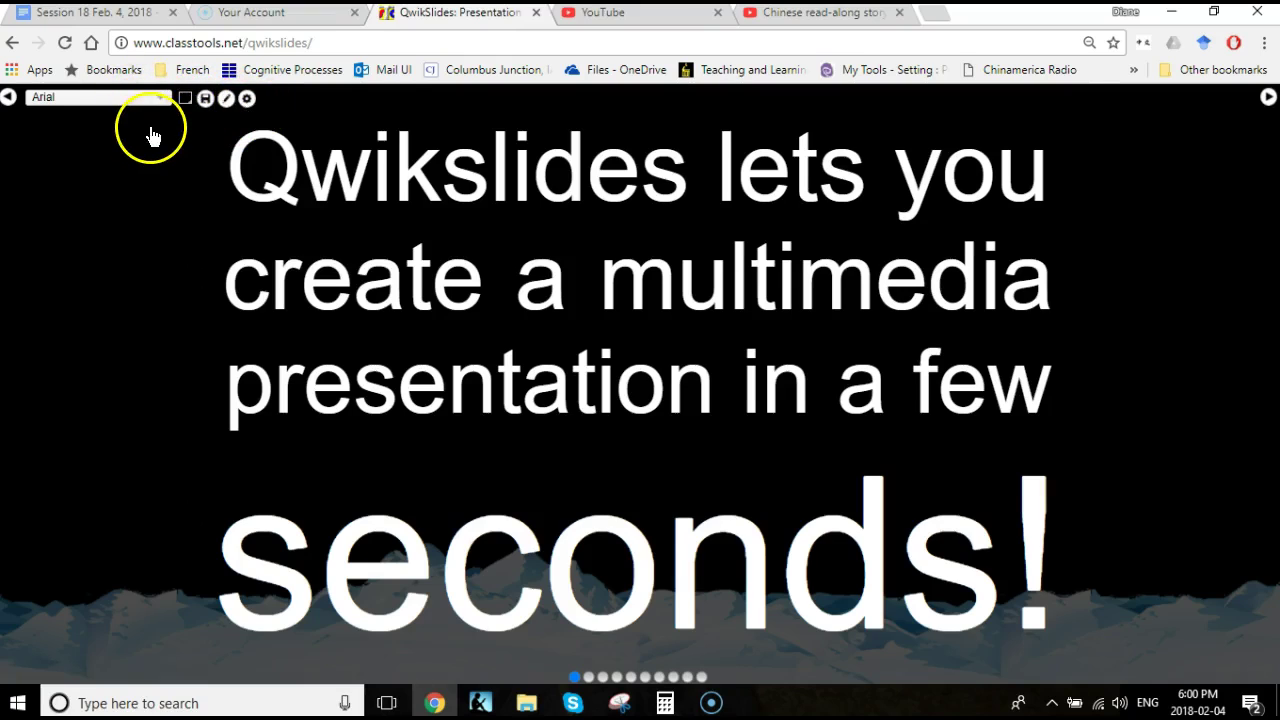
{"action": "left_click", "coordinate": [226, 100]}
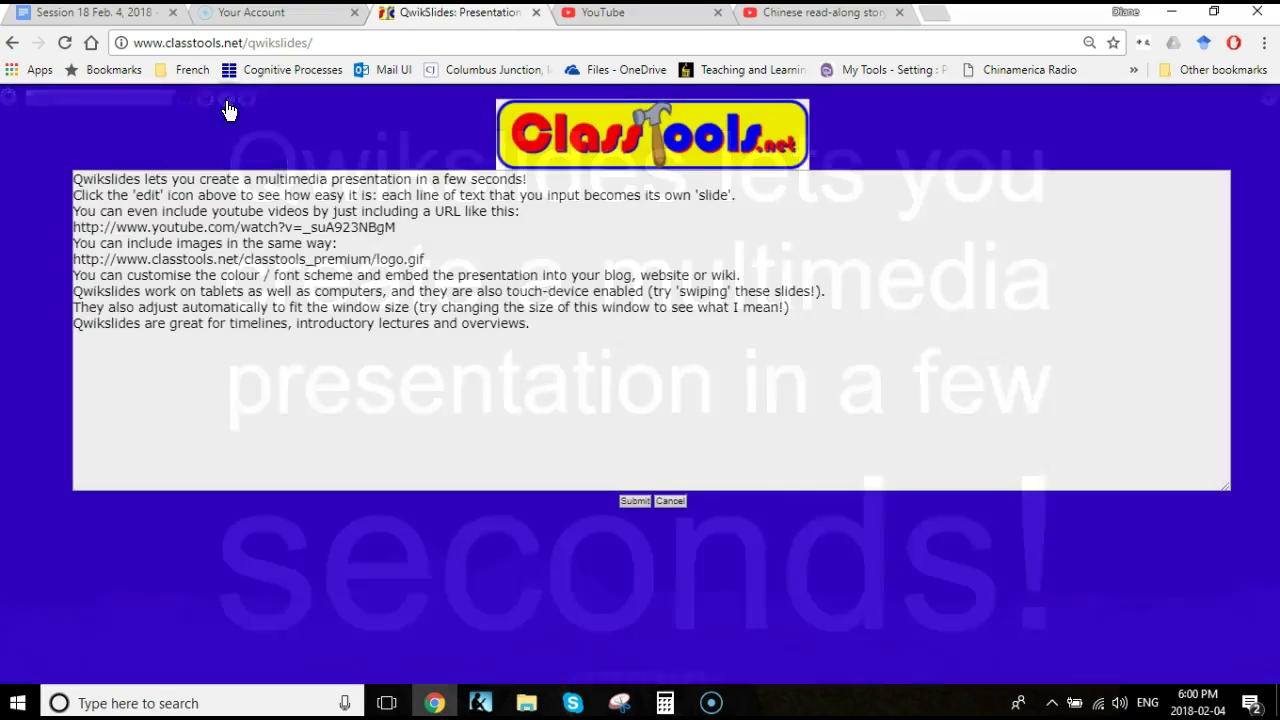
{"action": "left_click_drag", "start_coordinate": [549, 329], "coordinate": [74, 177]}
{"action": "key", "text": "Delete"}
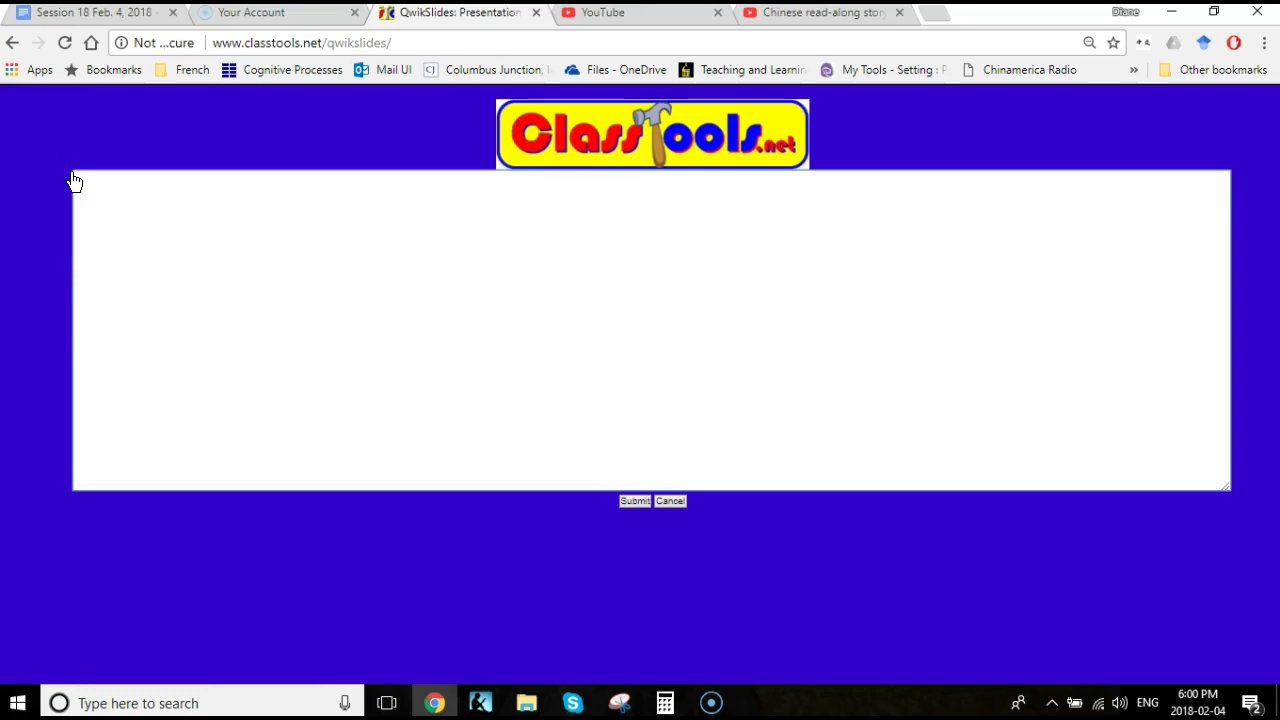
{"action": "key", "text": "ctrl+v"}
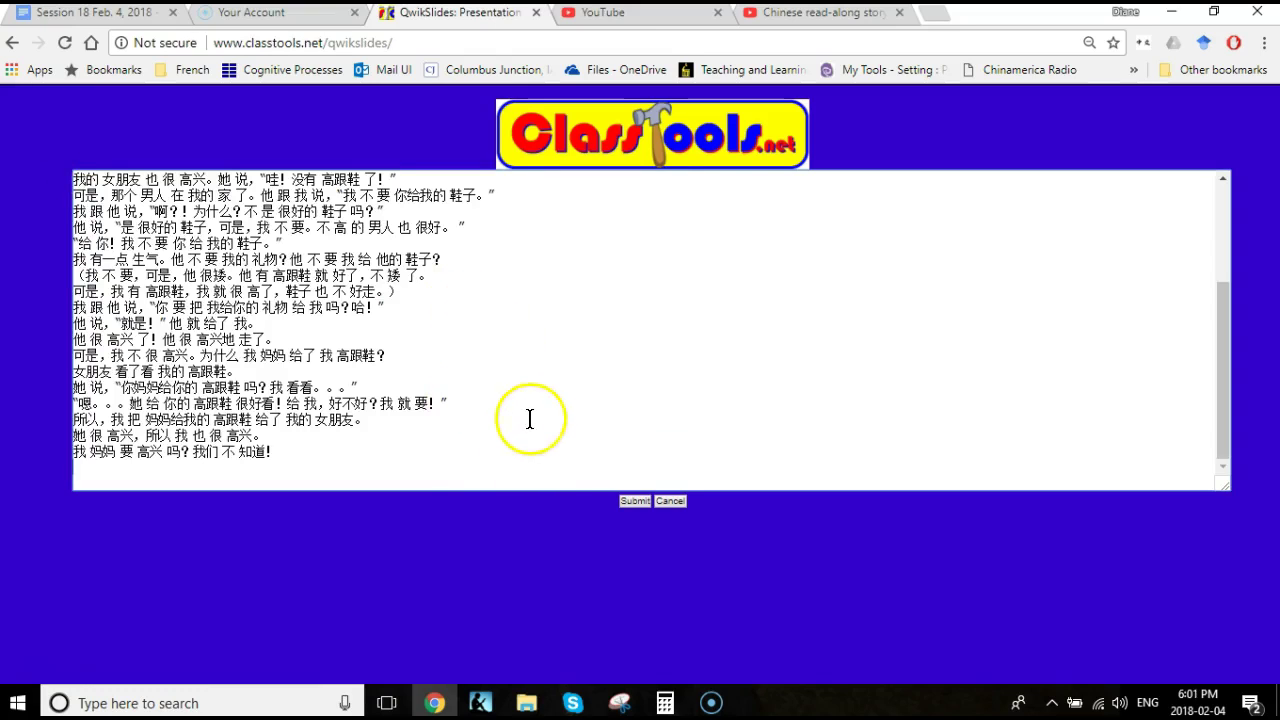
Submit the story text to generate the slides and advance to the third slide
{"action": "left_click", "coordinate": [630, 500]}
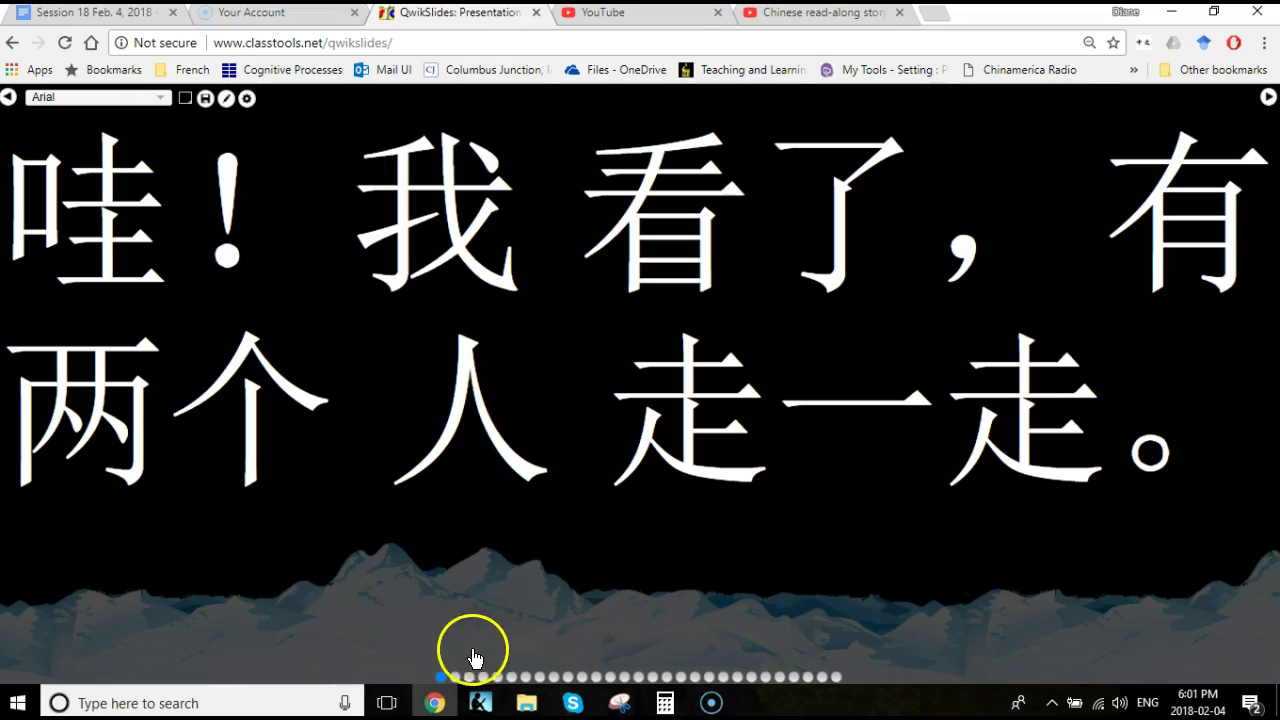
{"action": "left_click", "coordinate": [1268, 97]}
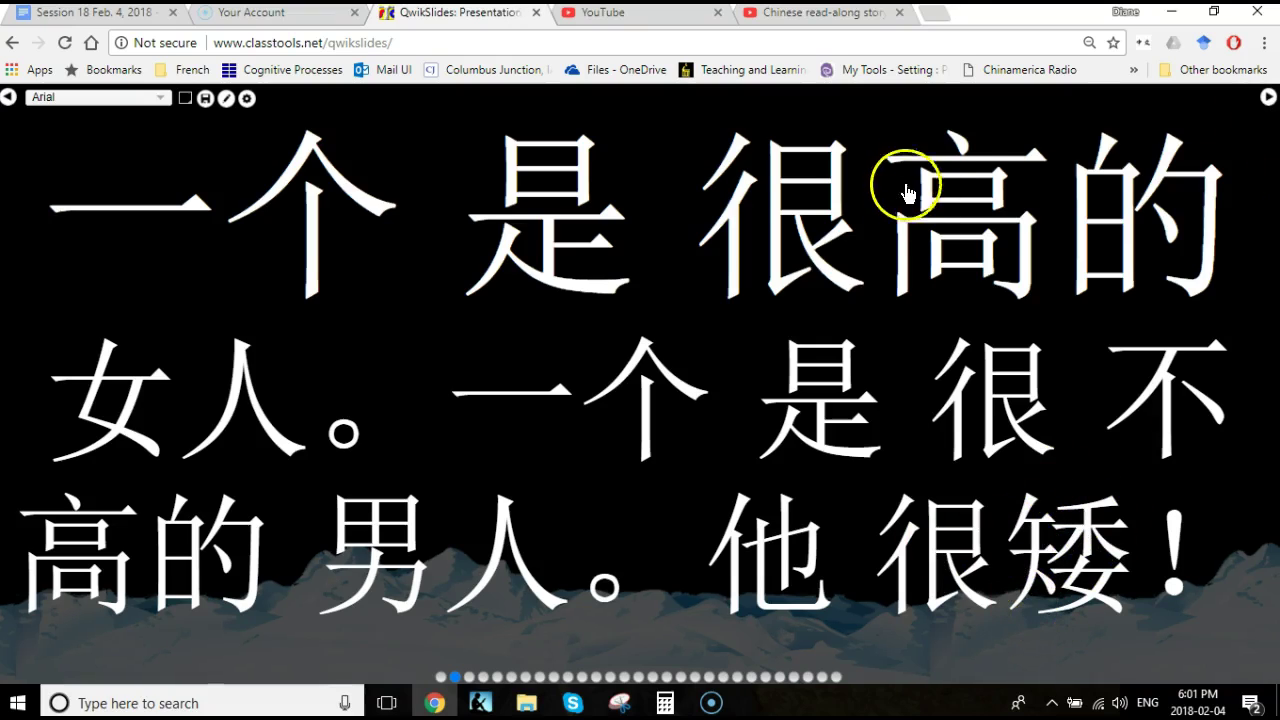
{"action": "left_click", "coordinate": [1268, 97]}
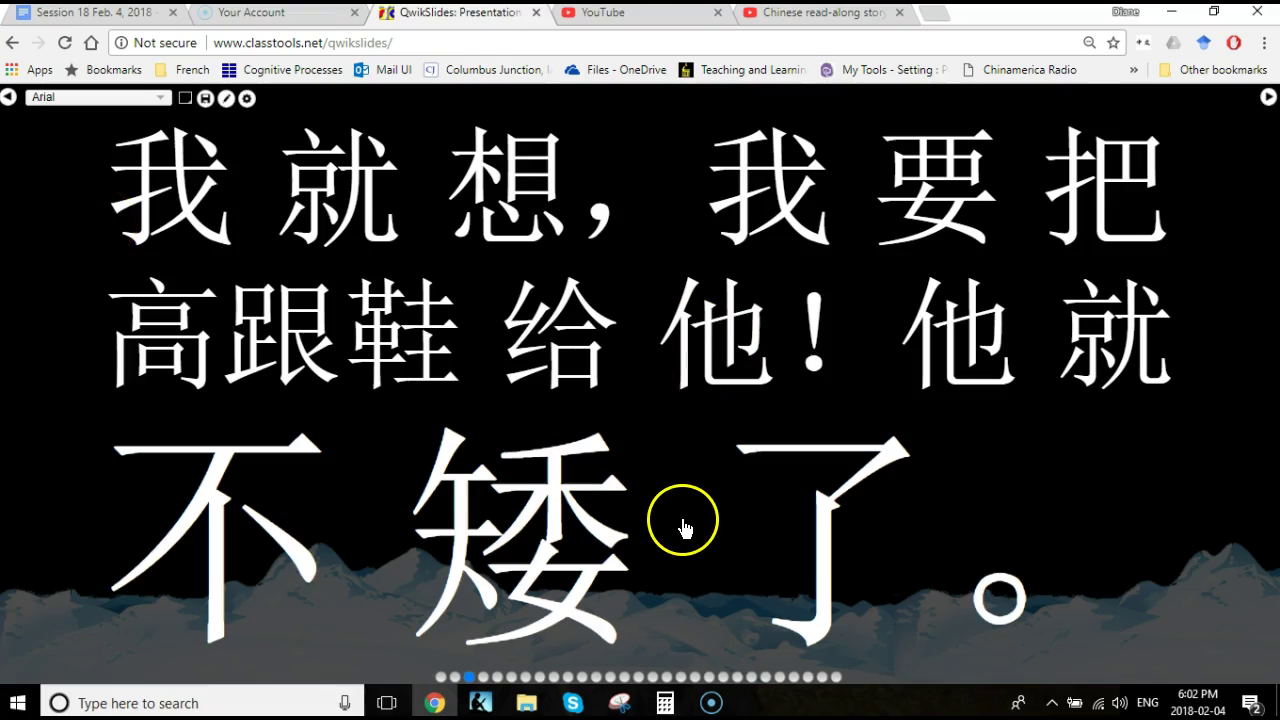
Switch to the Screencast-O-Matic account page and look over its recorder, video editor and invitation options
{"action": "left_click", "coordinate": [262, 14]}
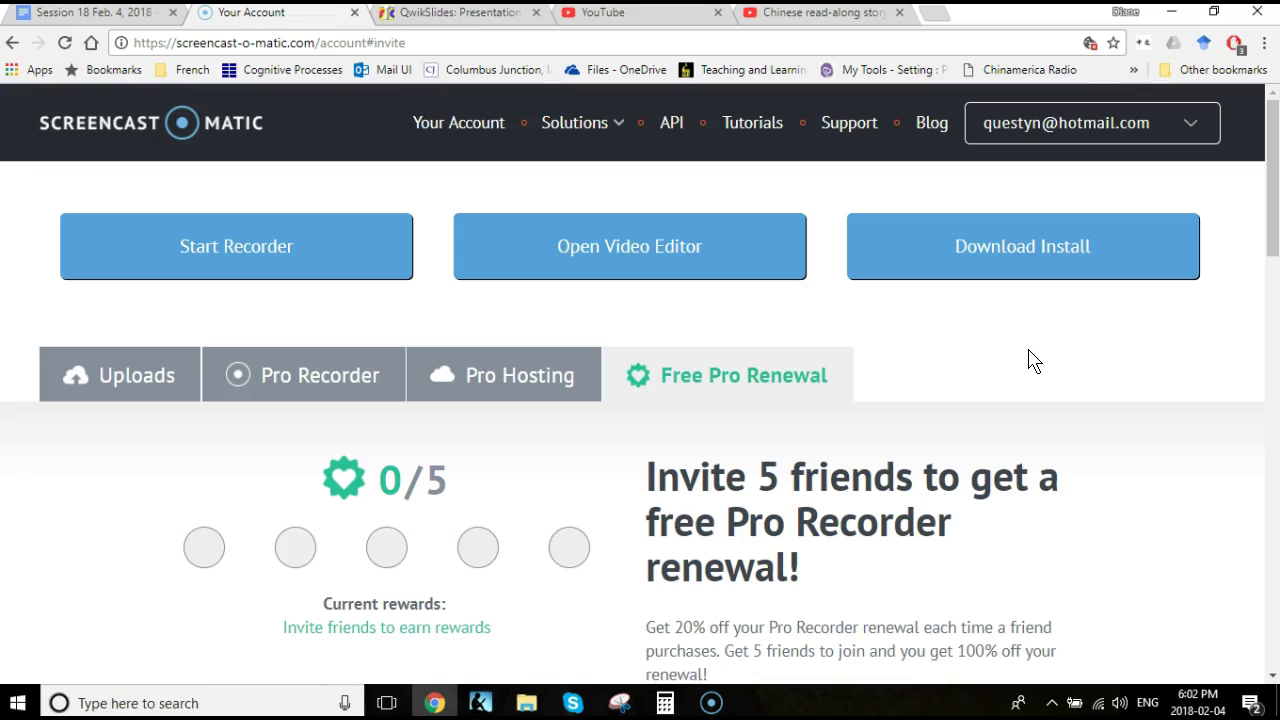
{"action": "scroll", "coordinate": [1063, 371], "scroll_direction": "down", "scroll_amount": 1}
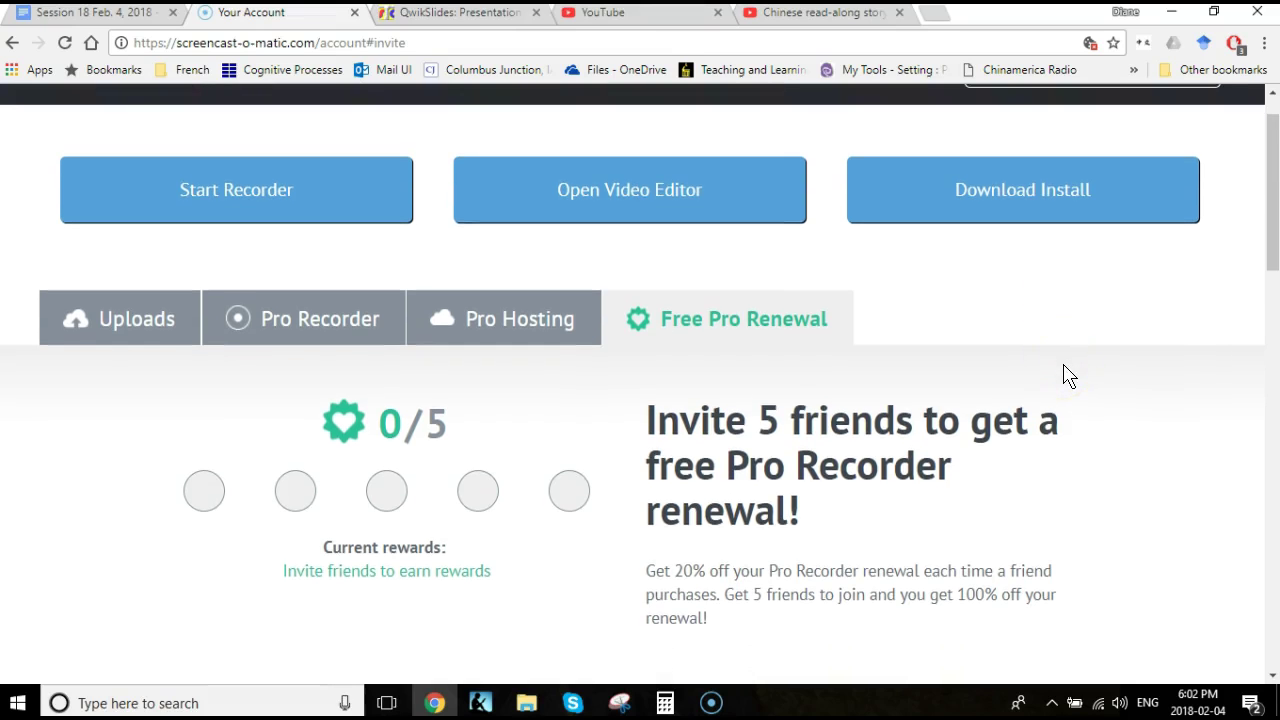
{"action": "scroll", "coordinate": [1066, 374], "scroll_direction": "down", "scroll_amount": 1}
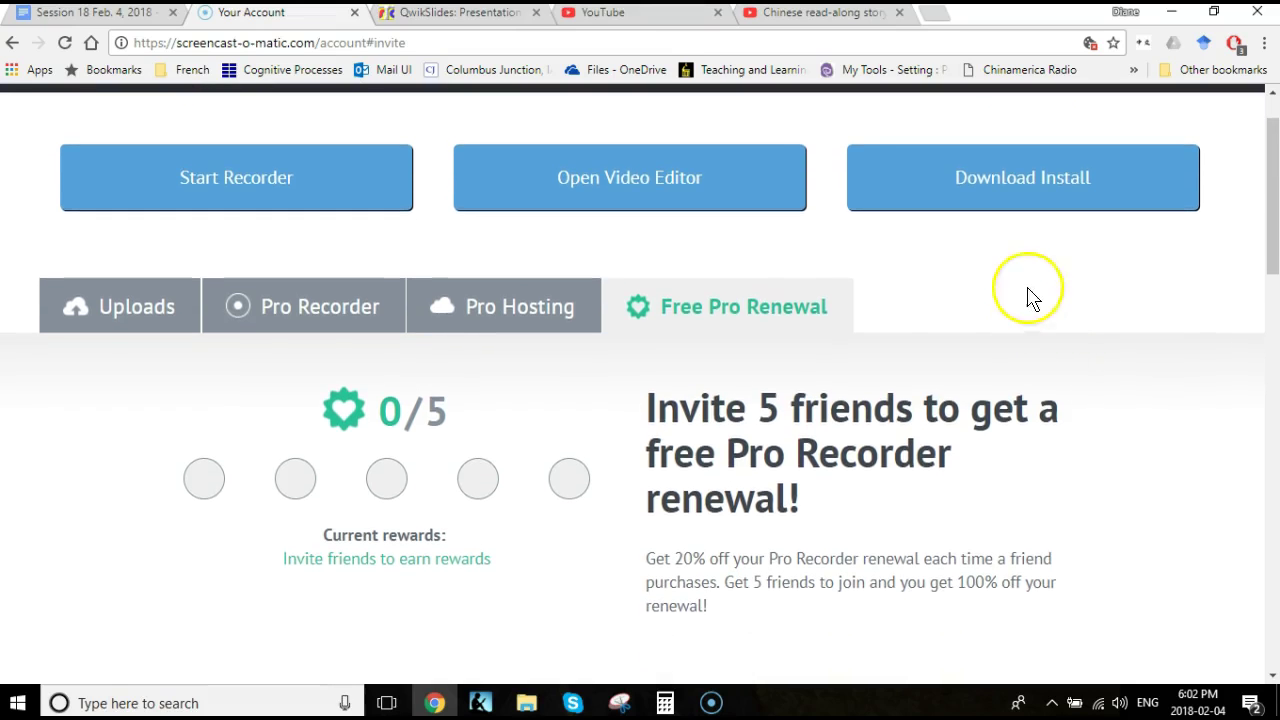
{"action": "scroll", "coordinate": [1012, 305], "scroll_direction": "up", "scroll_amount": 1}
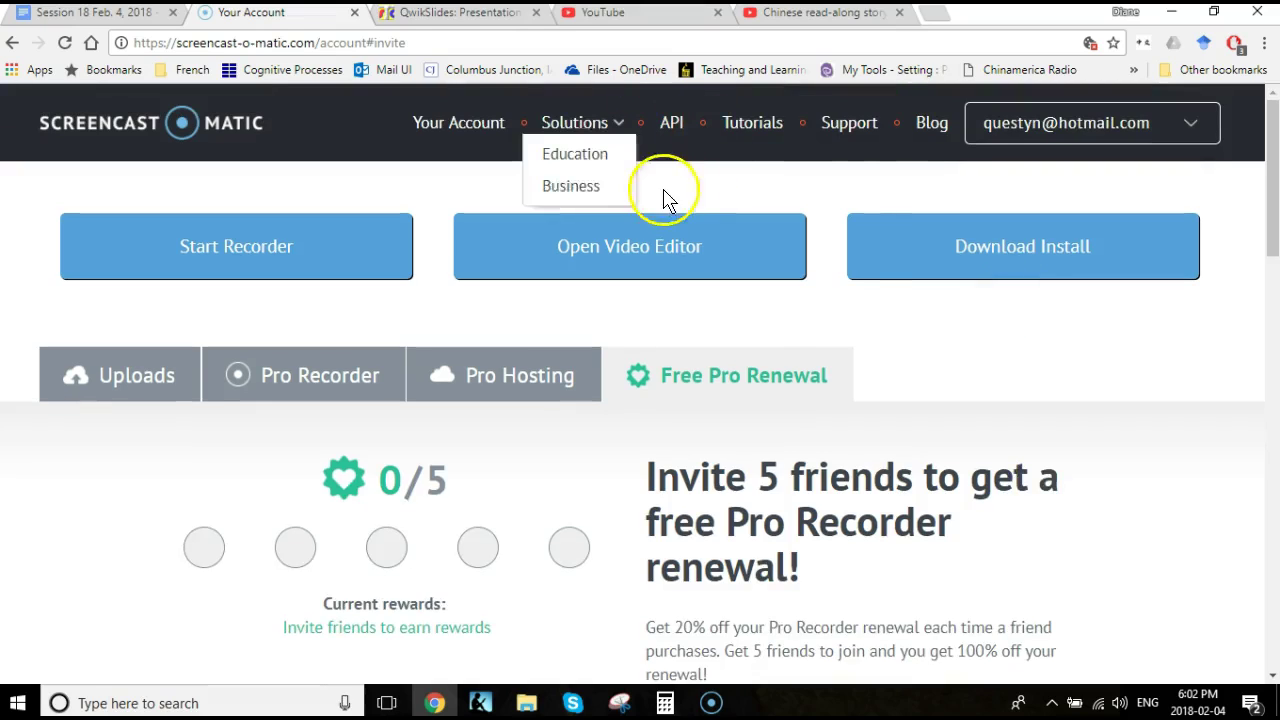
{"action": "scroll", "coordinate": [997, 349], "scroll_direction": "down", "scroll_amount": 4}
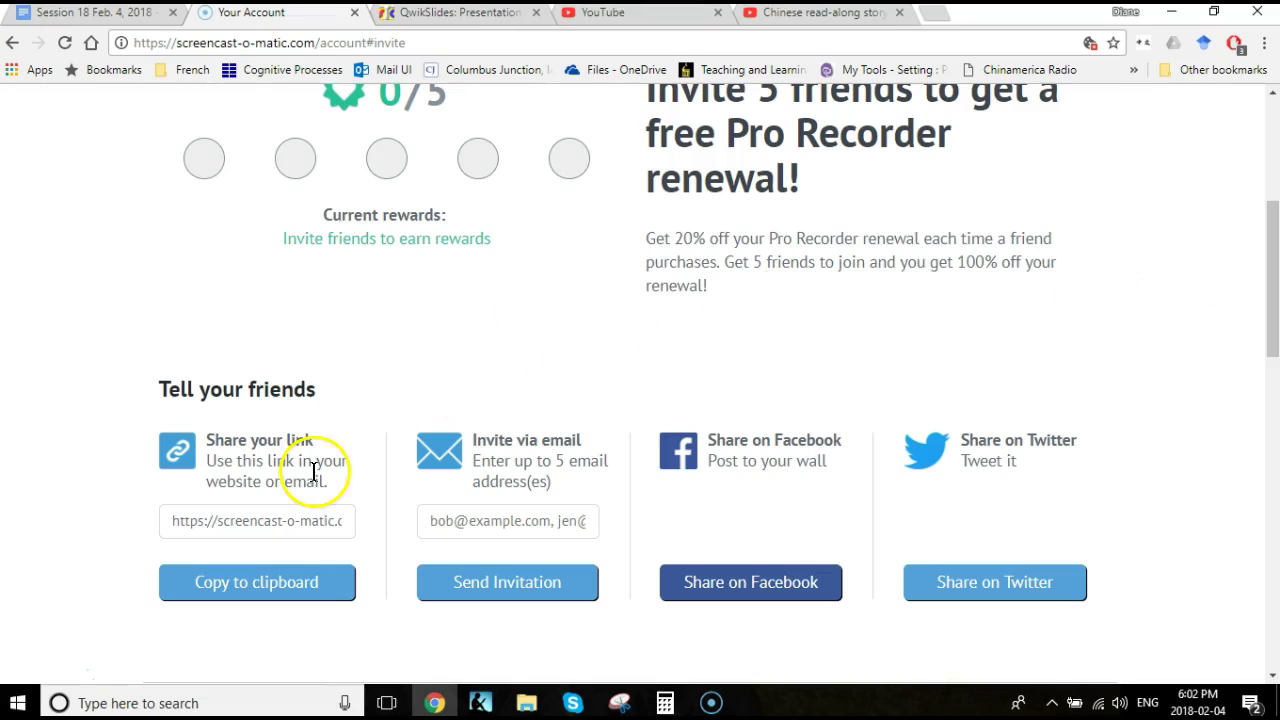
{"action": "scroll", "coordinate": [1120, 318], "scroll_direction": "up", "scroll_amount": 4}
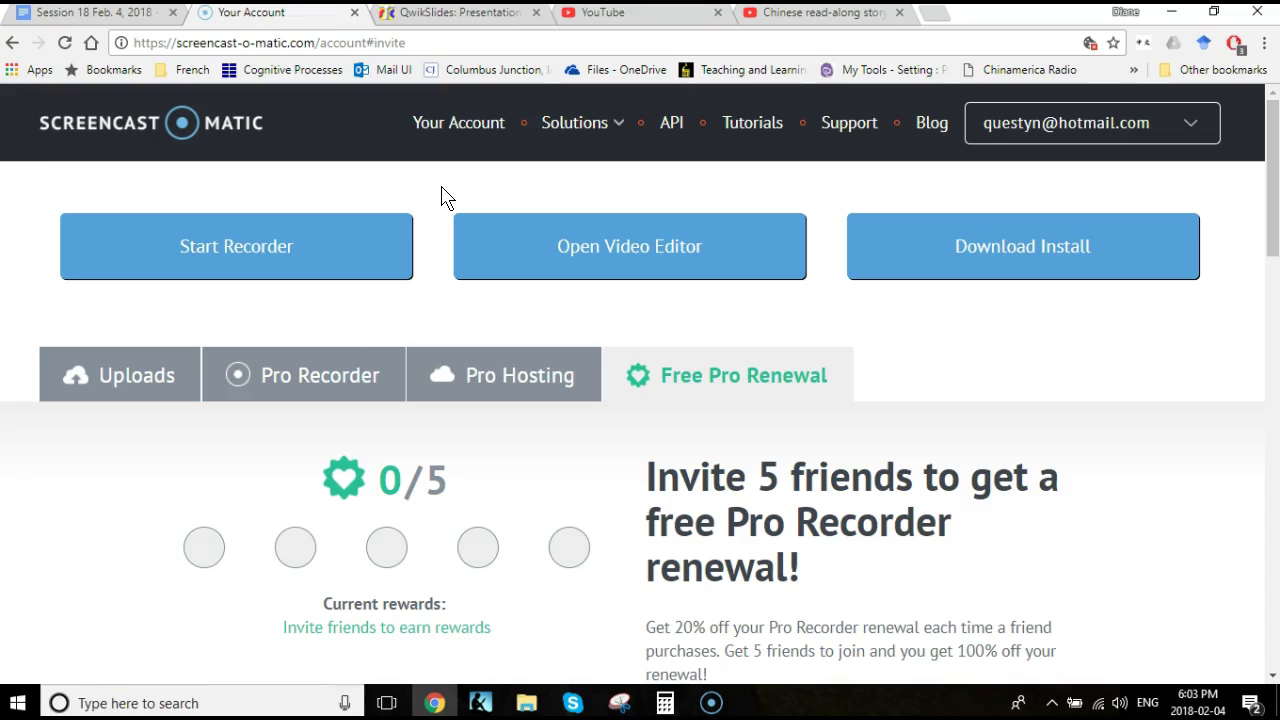
Switch to the YouTube edit page of the Session 17 read-along video, set its privacy to Unlisted and save the changes
{"action": "left_click", "coordinate": [650, 16]}
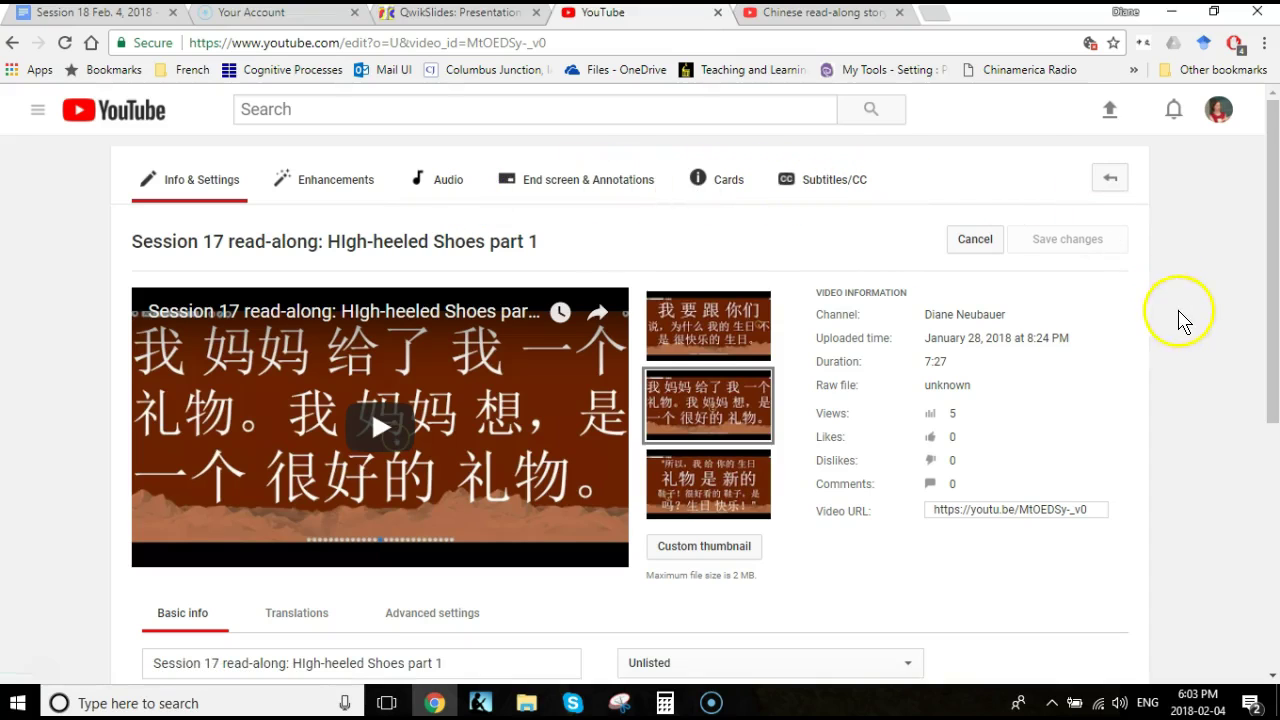
{"action": "scroll", "coordinate": [1180, 350], "scroll_direction": "down", "scroll_amount": 3}
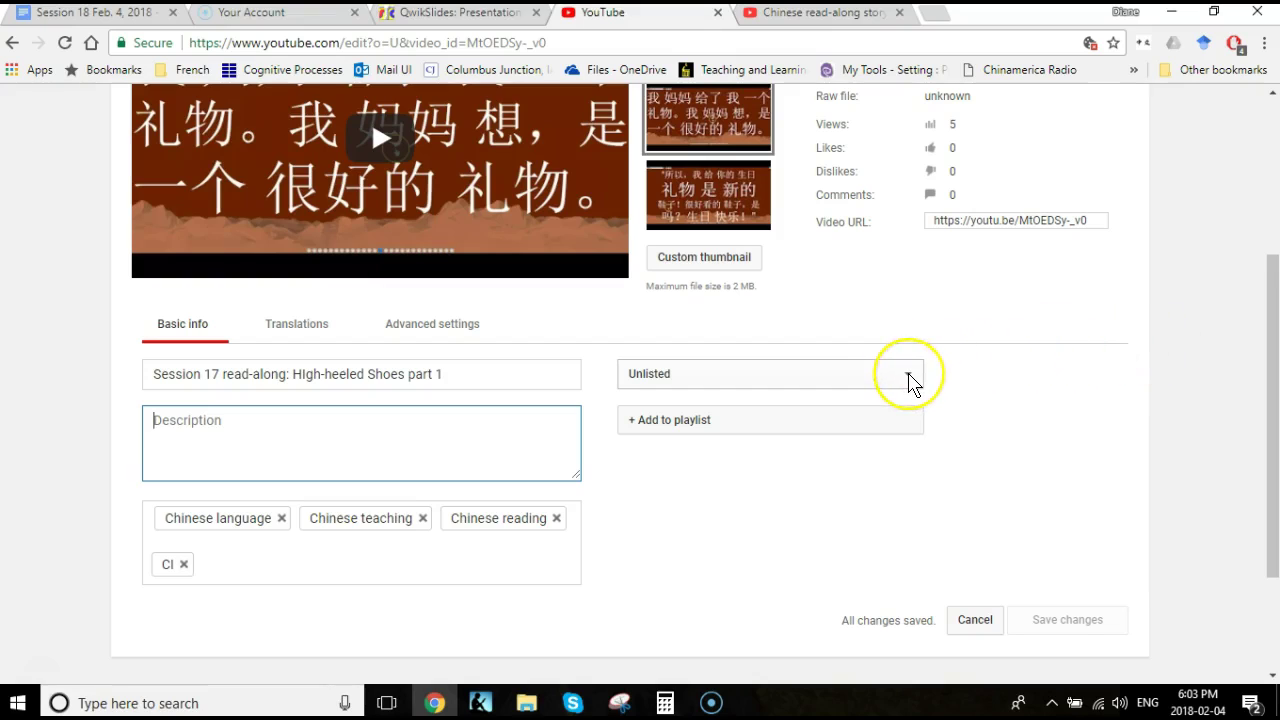
{"action": "left_click", "coordinate": [909, 375]}
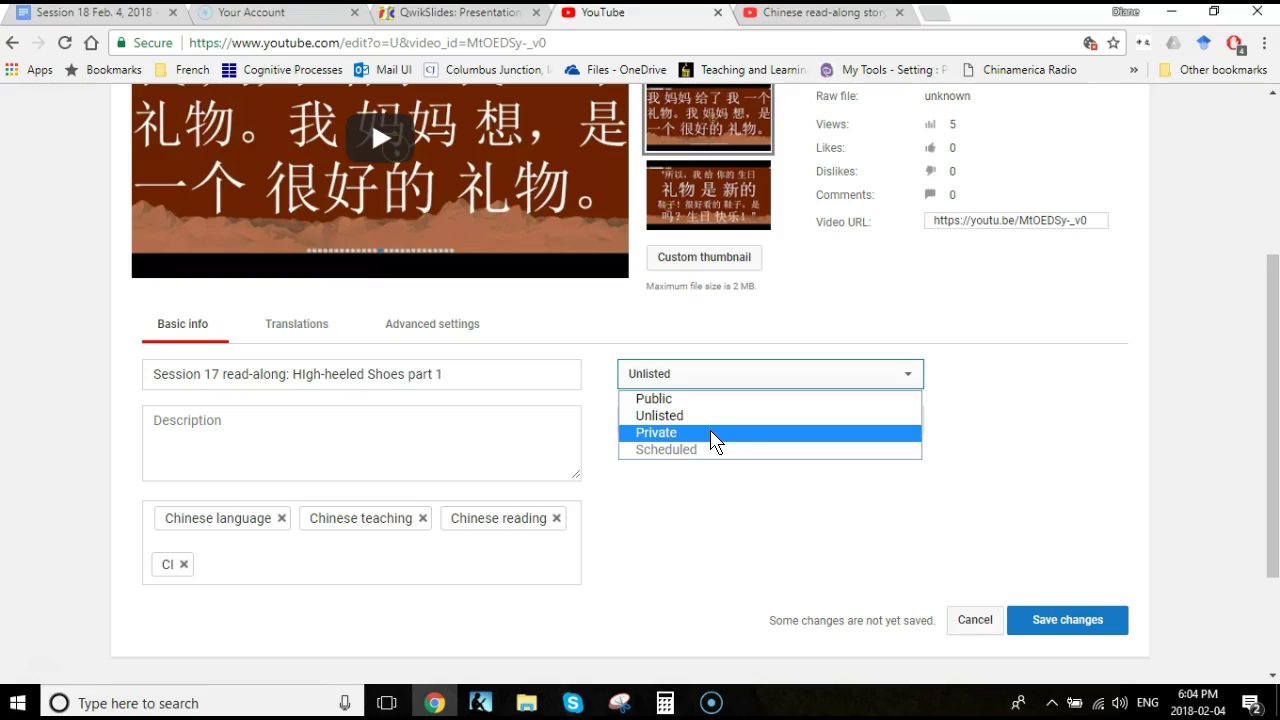
{"action": "left_click", "coordinate": [712, 438]}
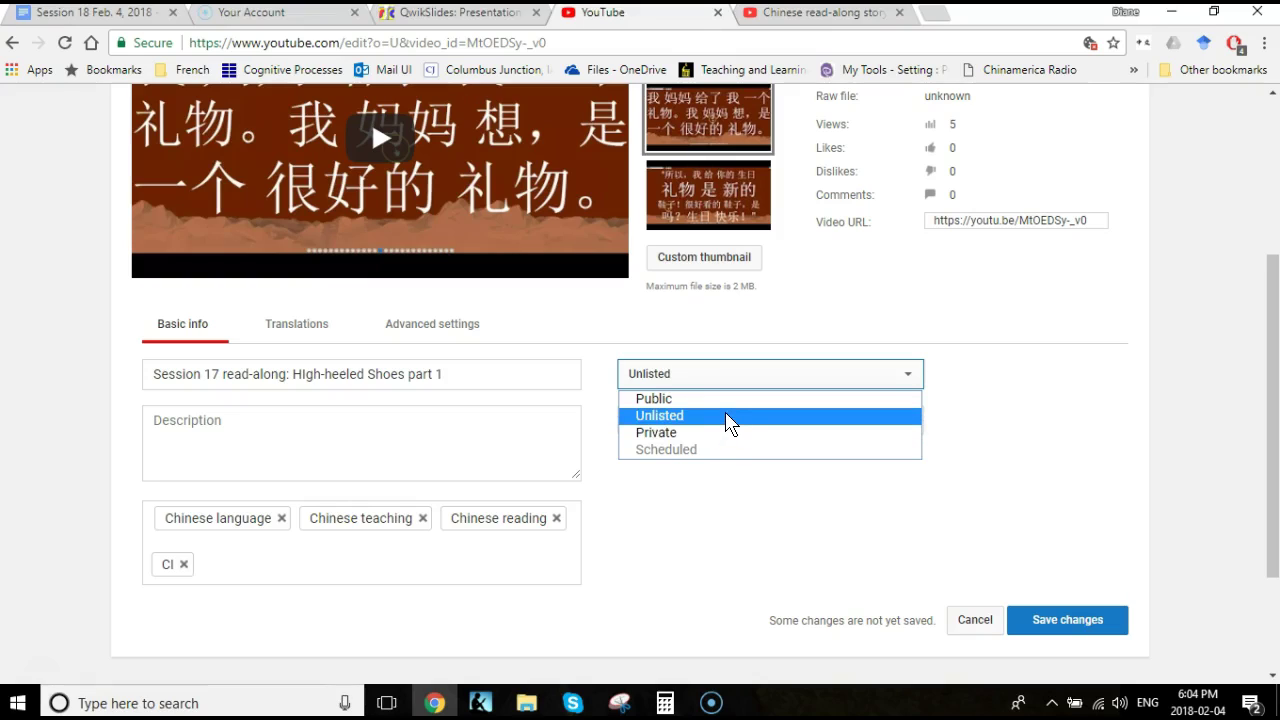
{"action": "left_click", "coordinate": [727, 415]}
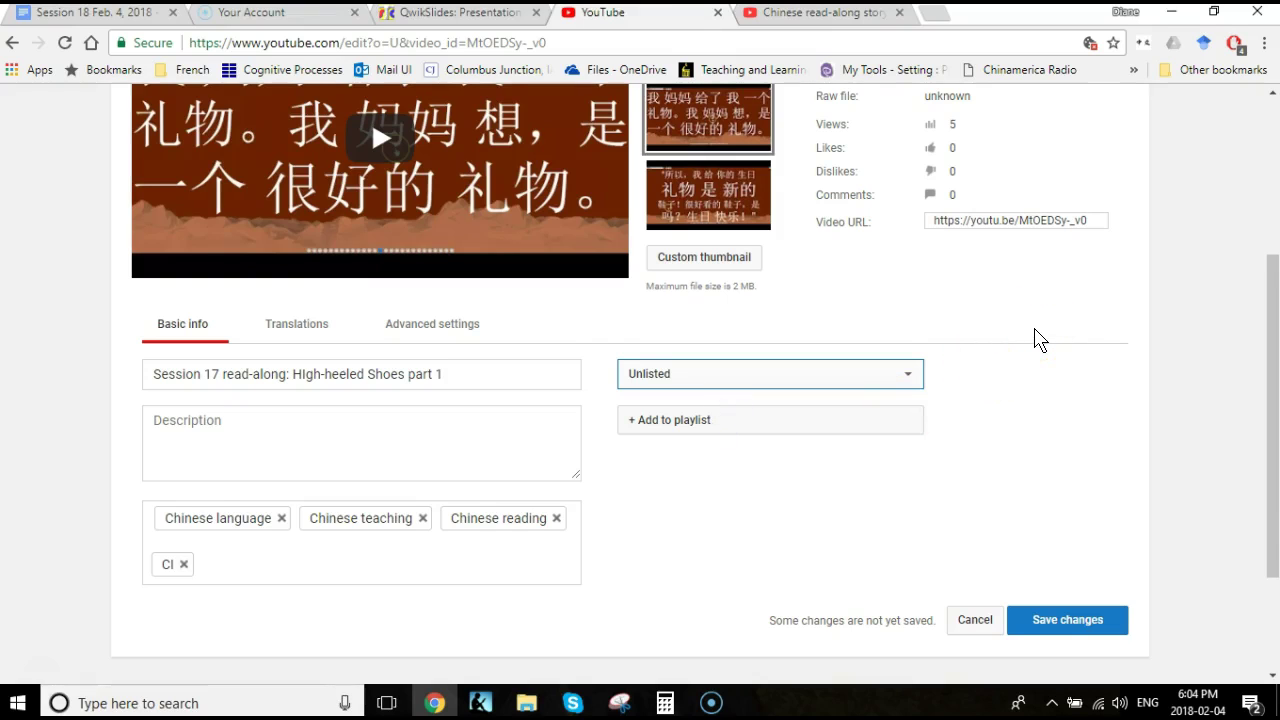
{"action": "scroll", "coordinate": [1037, 338], "scroll_direction": "up", "scroll_amount": 3}
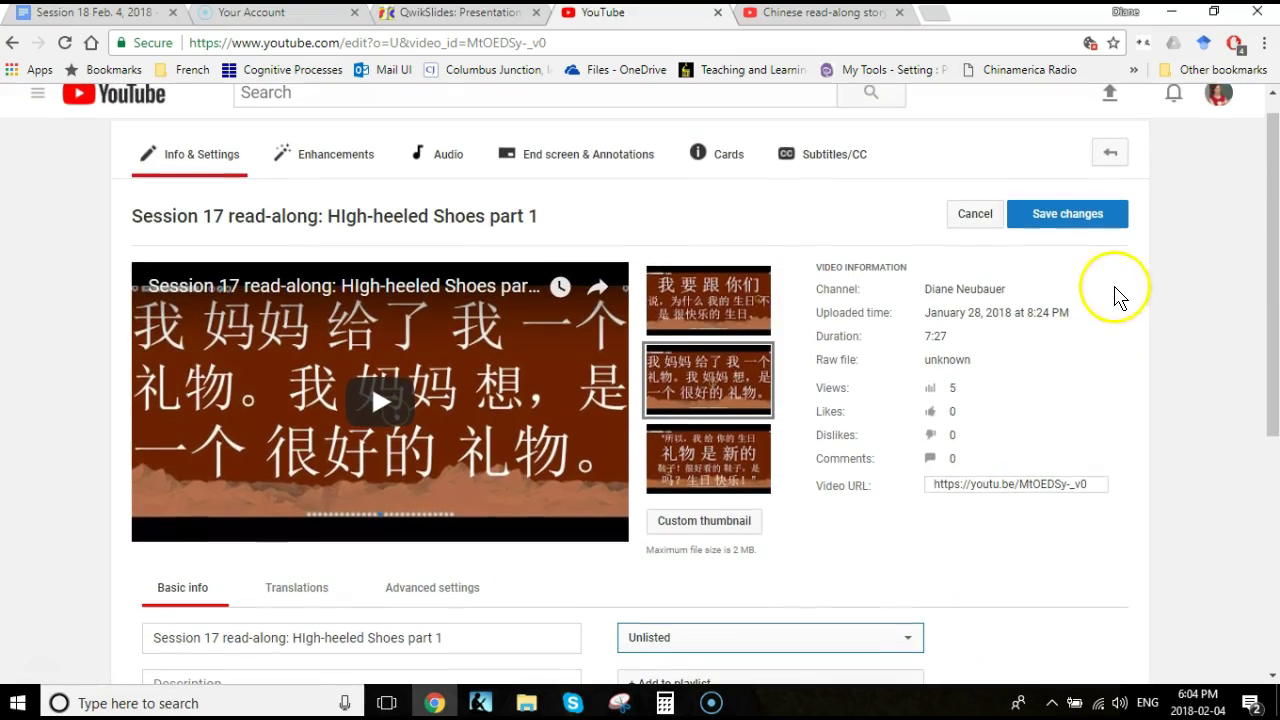
{"action": "left_click", "coordinate": [1067, 218]}
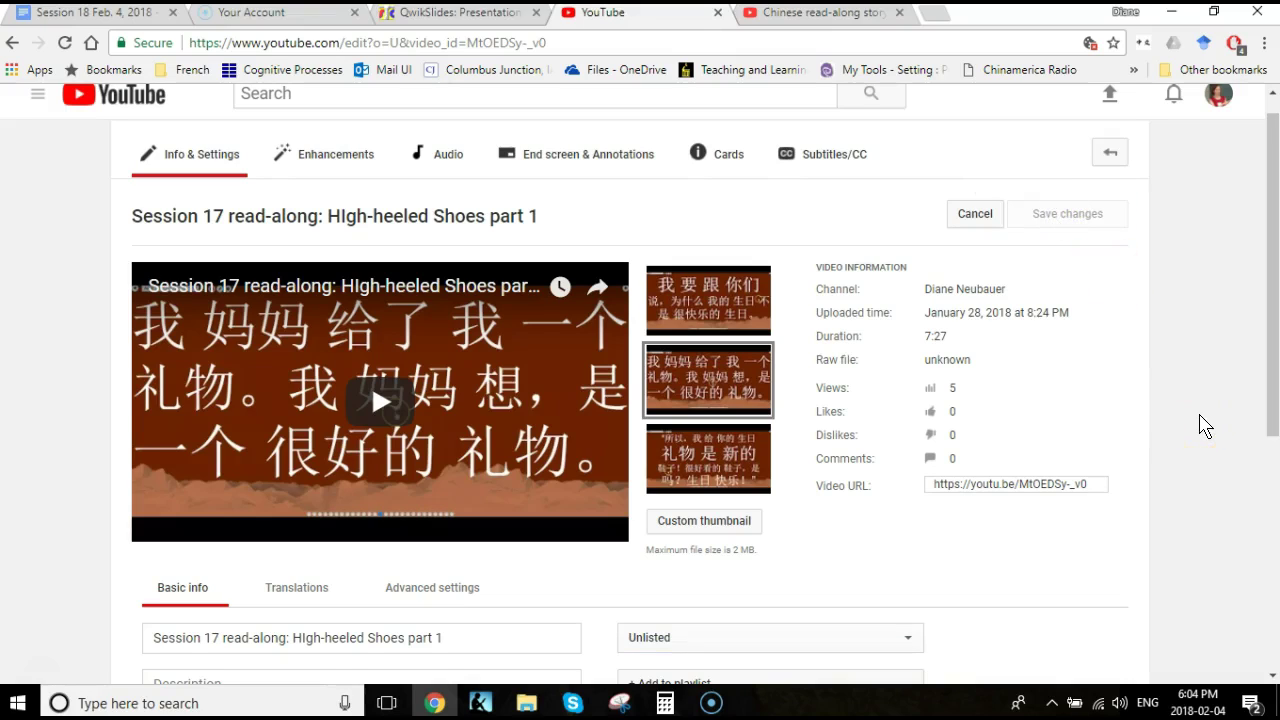
View the YouTube account options, including the Creator Studio entry, and close them
{"action": "scroll", "coordinate": [1196, 340], "scroll_direction": "up", "scroll_amount": 1}
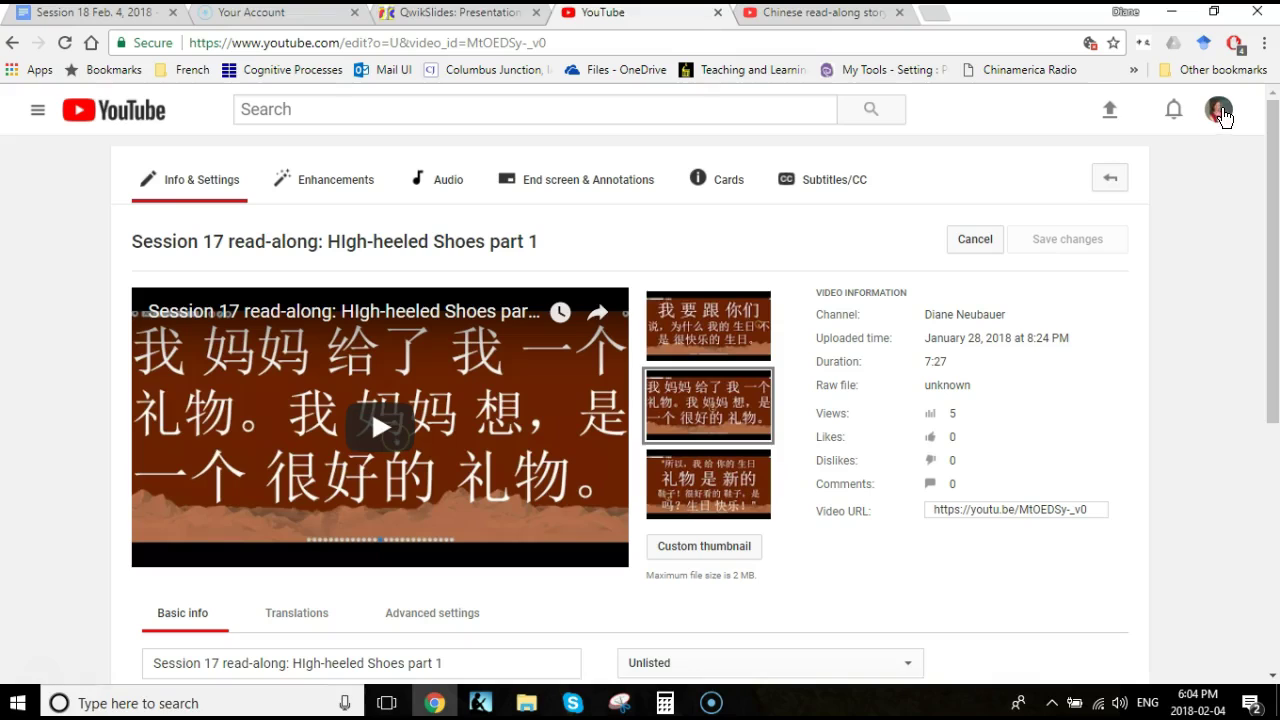
{"action": "left_click", "coordinate": [1224, 116]}
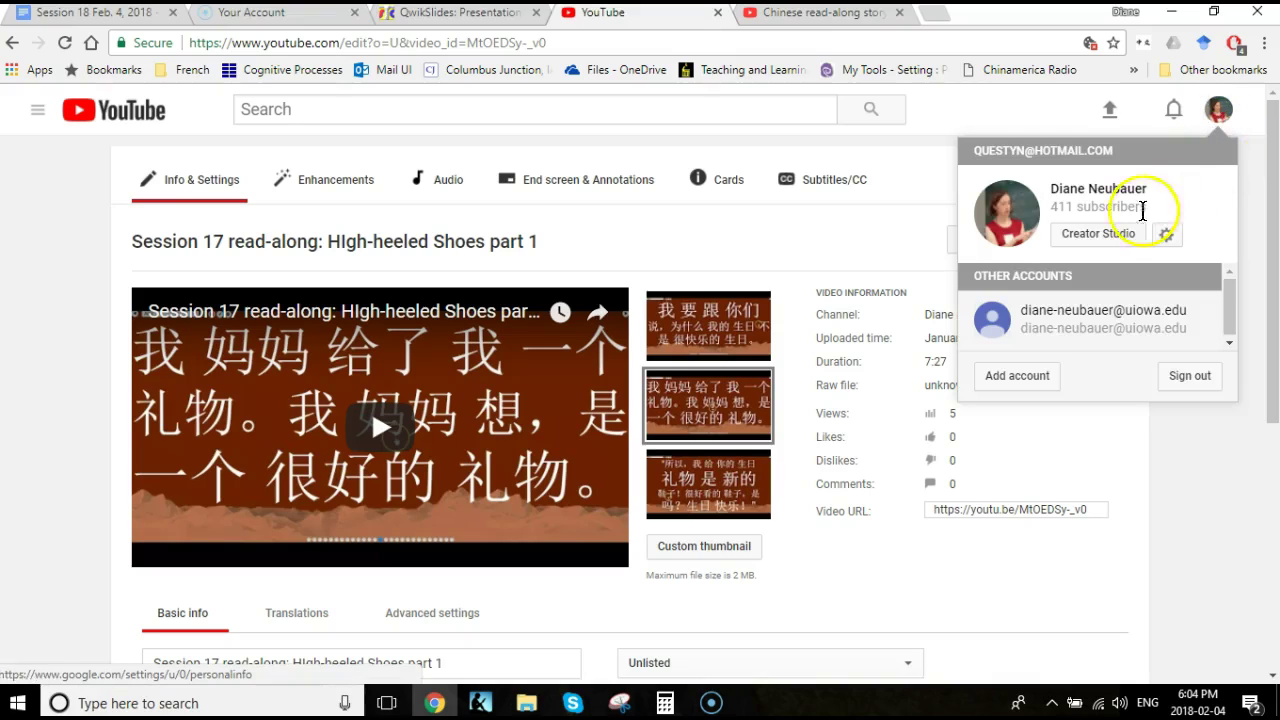
{"action": "left_click", "coordinate": [1106, 238]}
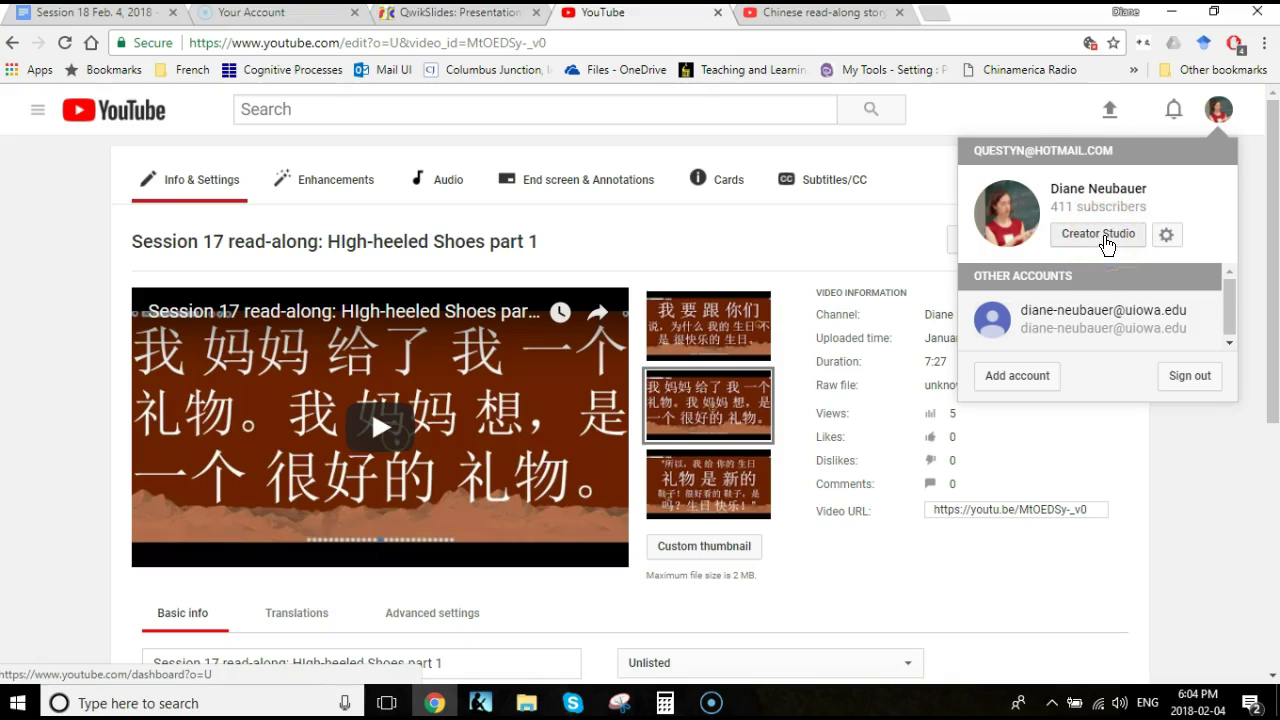
{"action": "left_click", "coordinate": [1062, 116]}
{"action": "left_click", "coordinate": [1108, 112]}
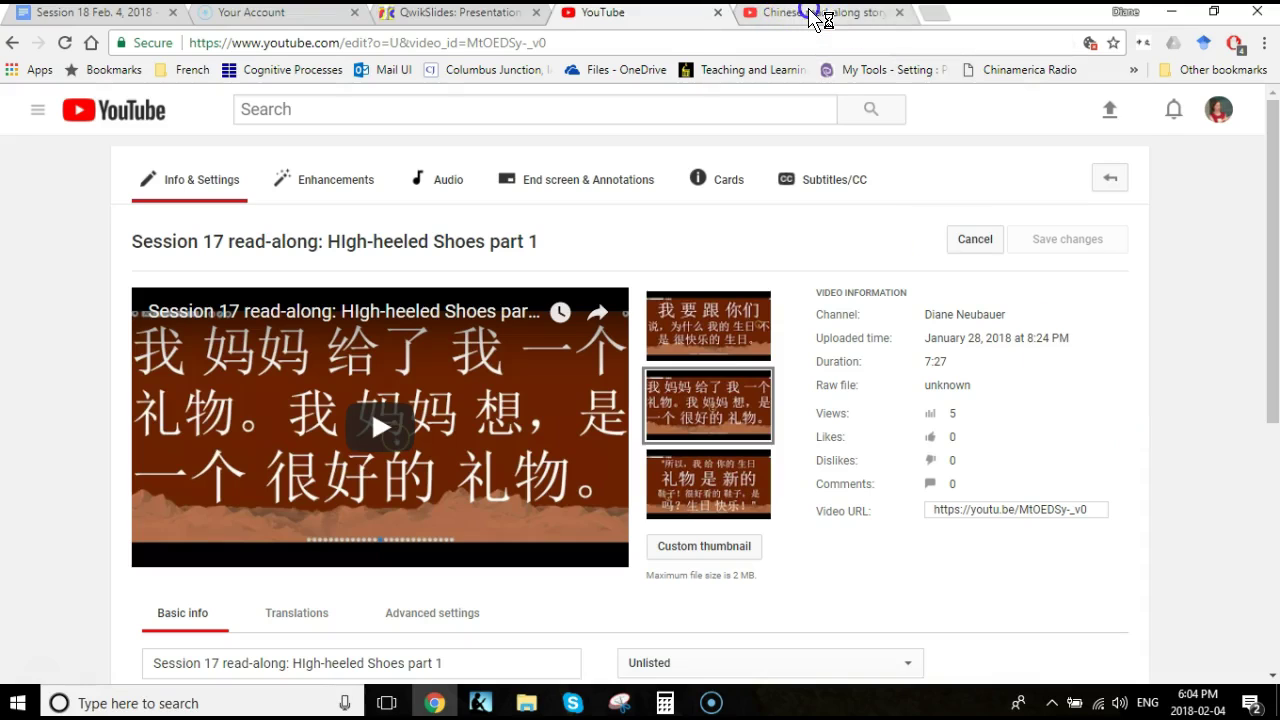
Switch to the Chinese read-along story video on YouTube and unmute it
{"action": "left_click", "coordinate": [815, 18]}
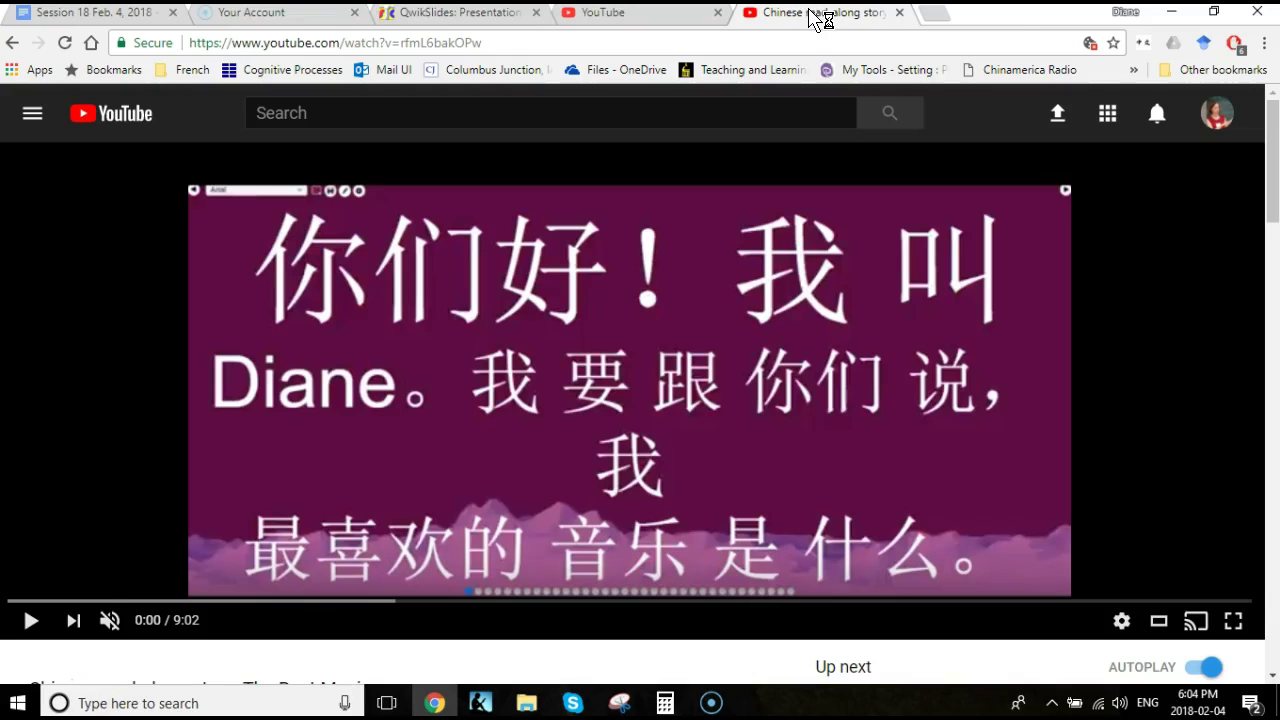
{"action": "left_click", "coordinate": [485, 481]}
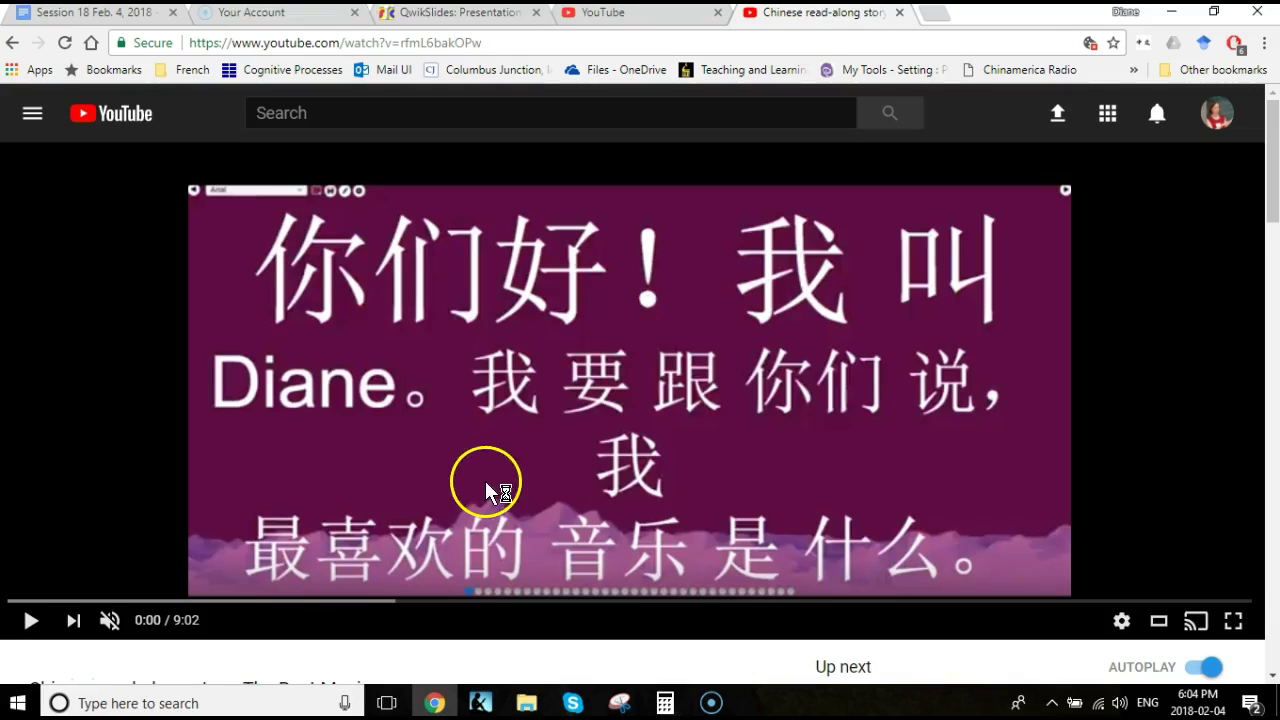
{"action": "left_click", "coordinate": [110, 621]}
Set the video's playback speed to 0.75 and start playing it
{"action": "left_click", "coordinate": [1122, 621]}
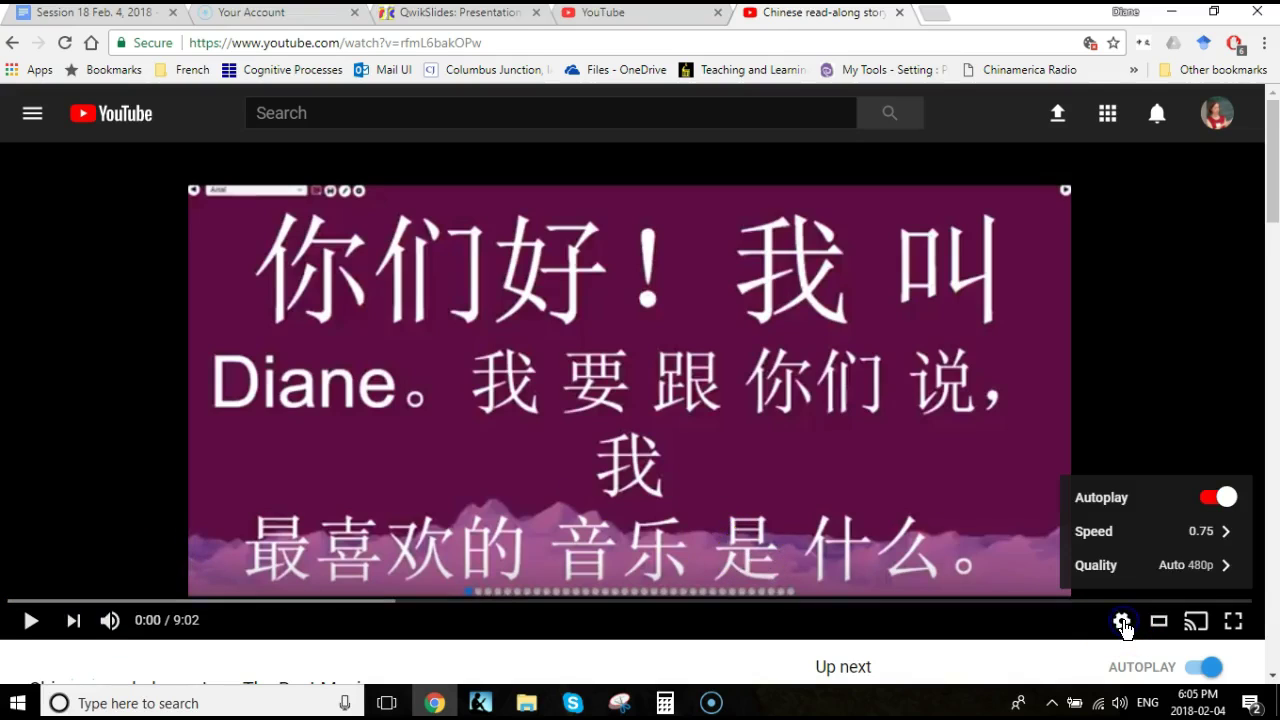
{"action": "left_click", "coordinate": [1199, 532]}
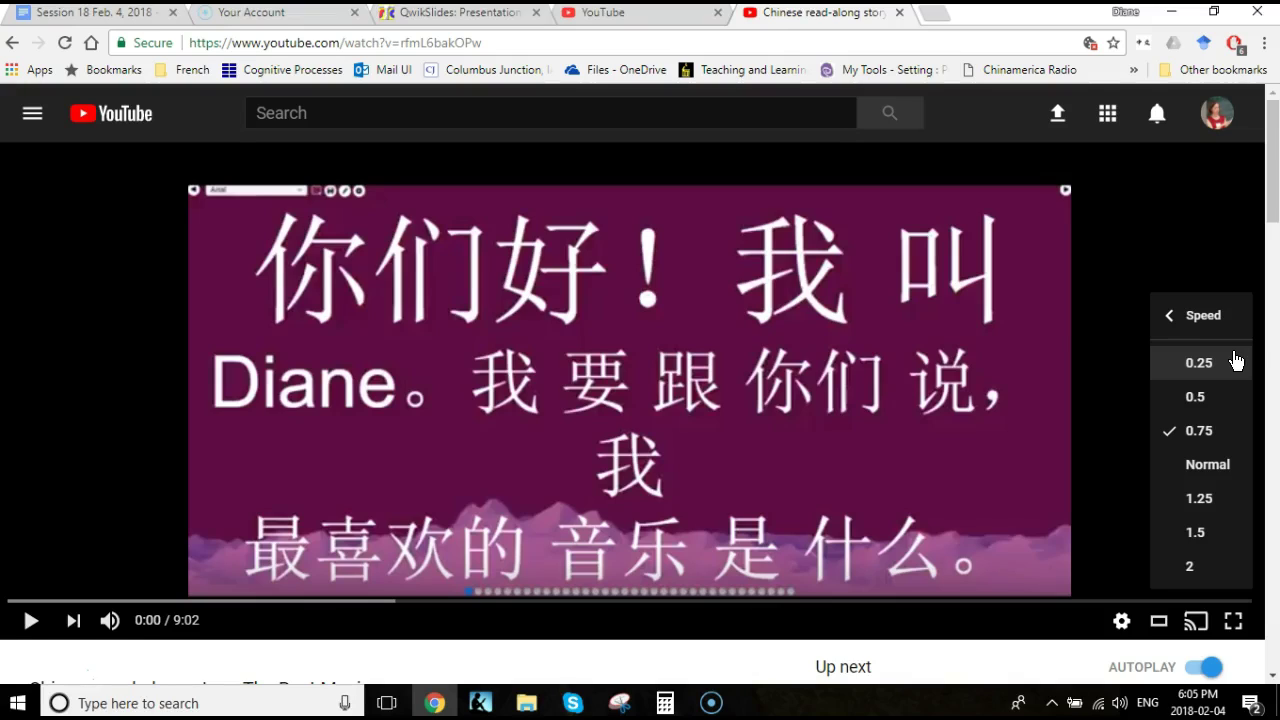
{"action": "left_click", "coordinate": [1224, 430]}
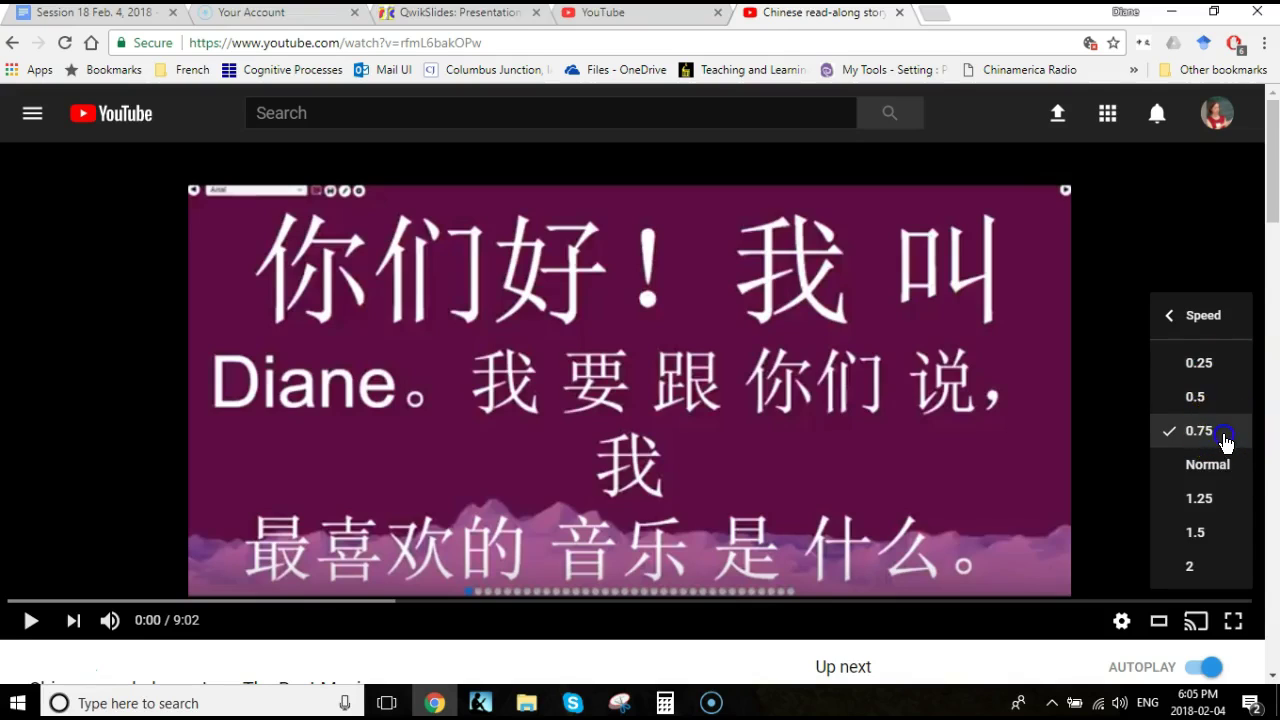
{"action": "left_click", "coordinate": [28, 620]}
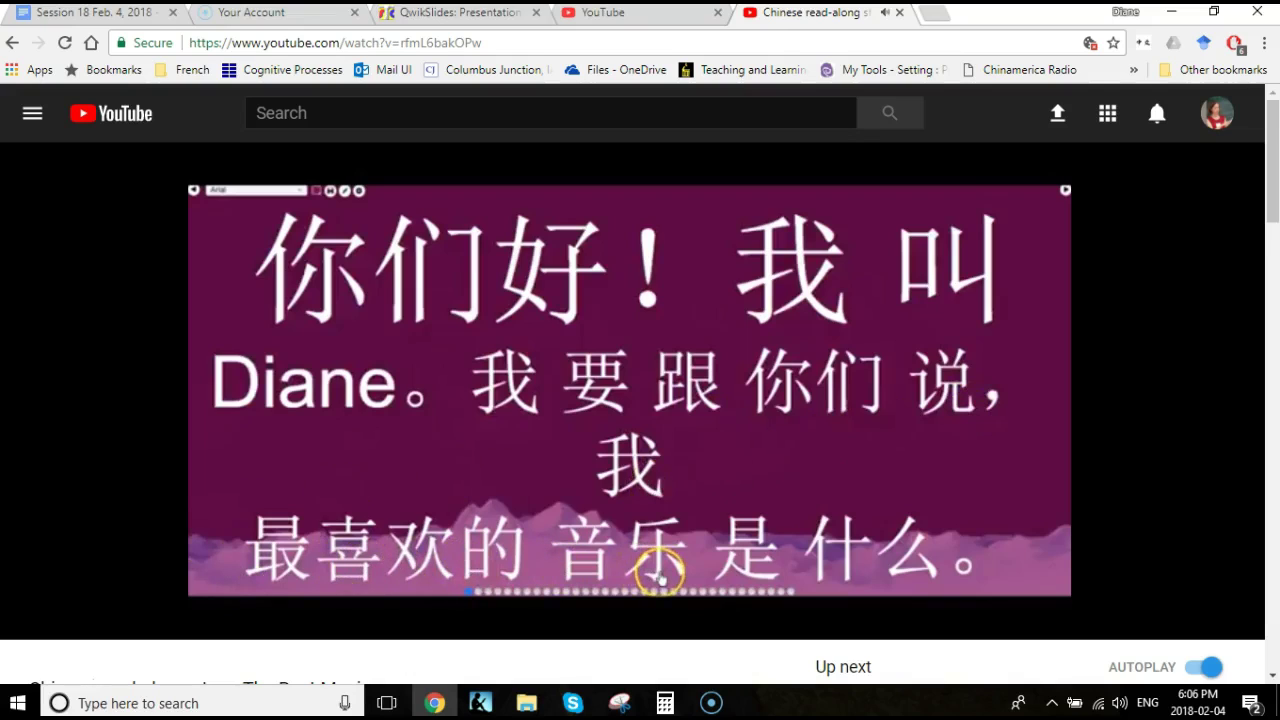
Pause the Chinese read-along video and rewind it in short jumps back to its beginning at 0:00
{"action": "mouse_move", "coordinate": [123, 563]}
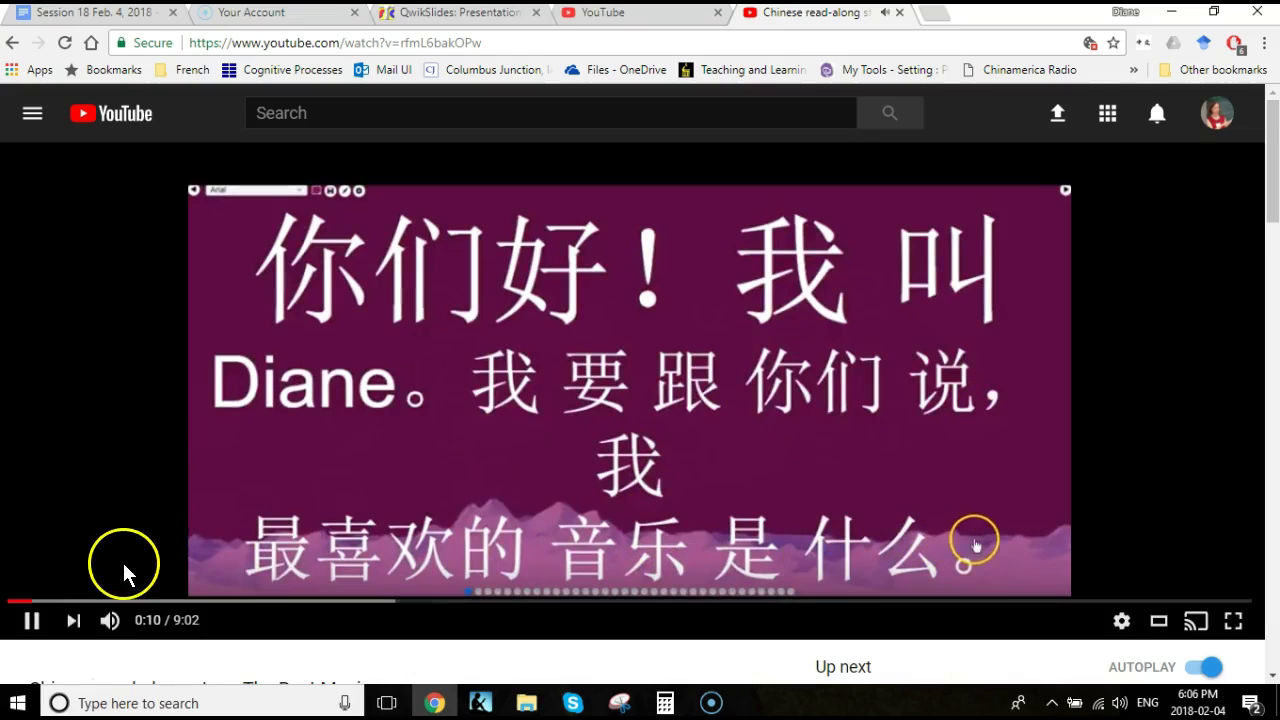
{"action": "left_click", "coordinate": [32, 621]}
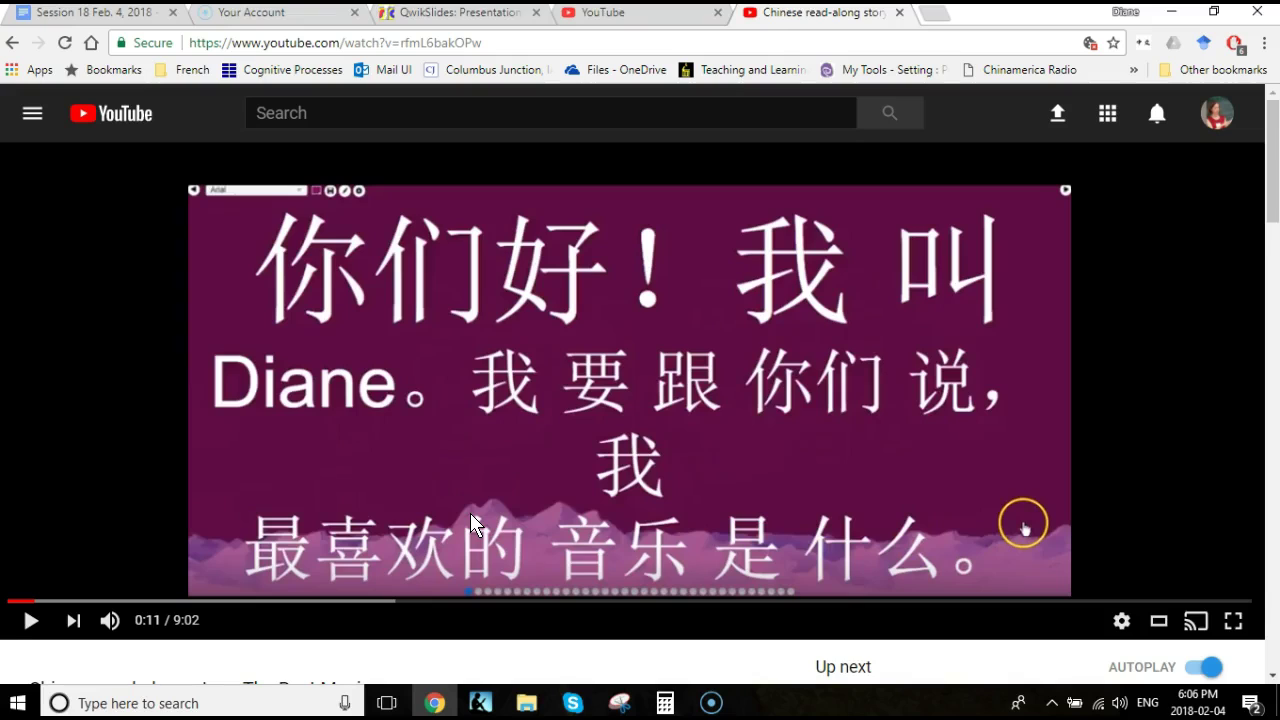
{"action": "key", "text": "Left"}
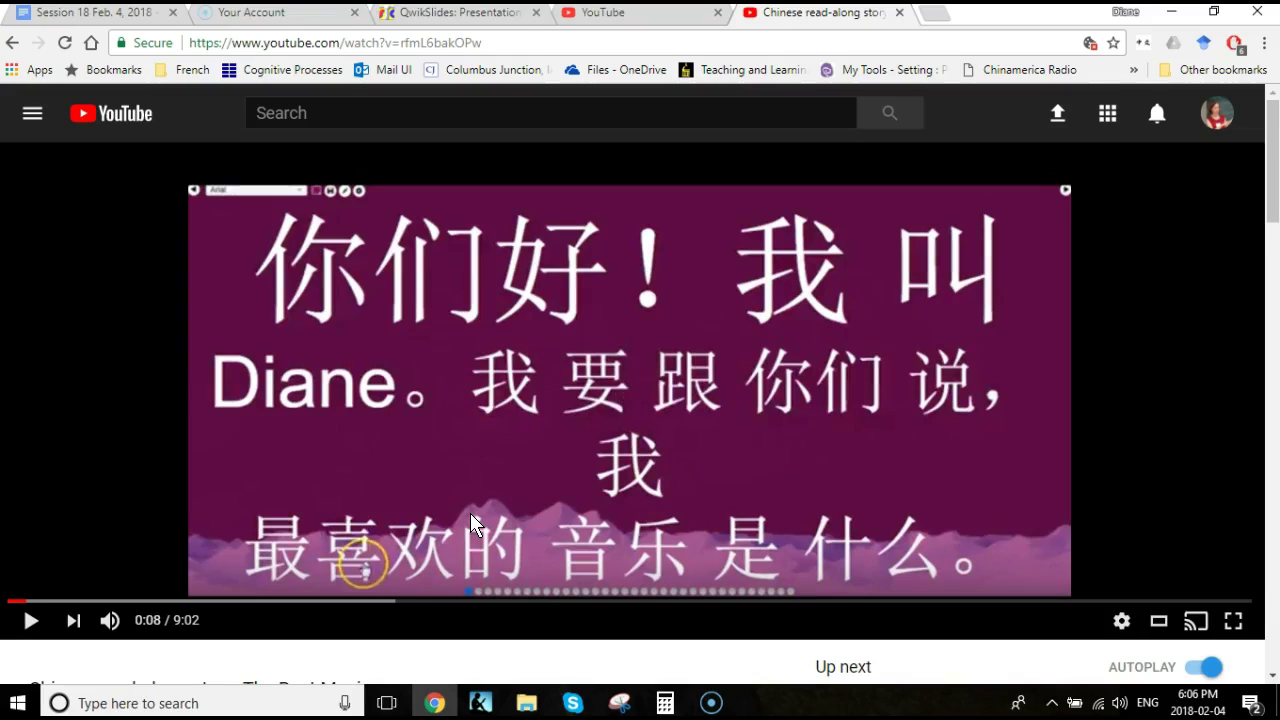
{"action": "key", "text": "Left"}
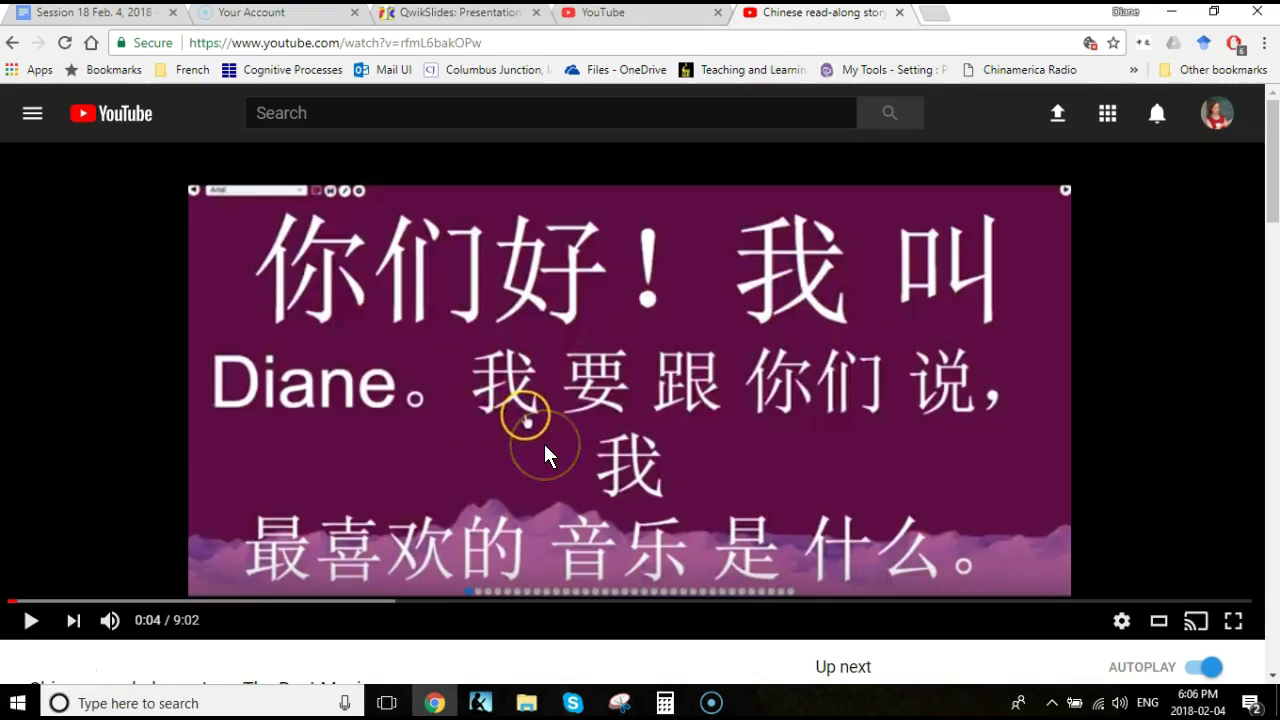
{"action": "key", "text": "Left"}
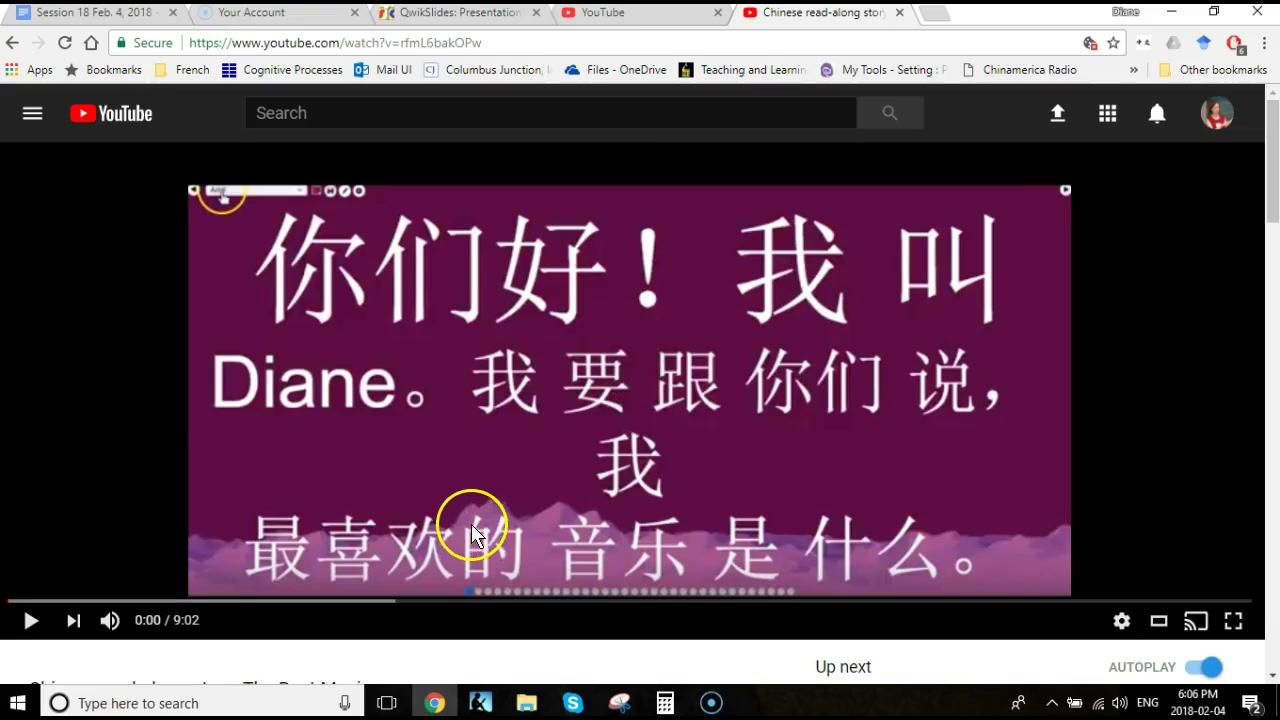
Play the read-along video from the beginning with its sound muted, then pause it at about 0:13
{"action": "left_click", "coordinate": [30, 620]}
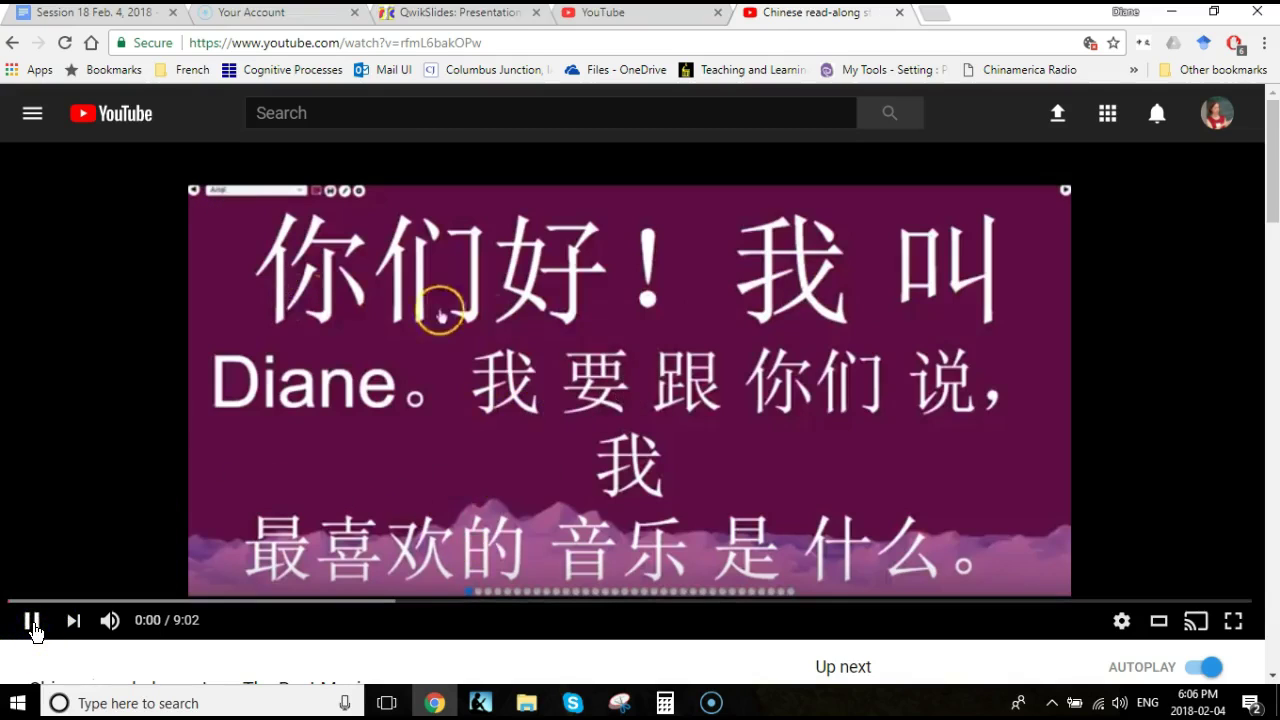
{"action": "left_click", "coordinate": [110, 620]}
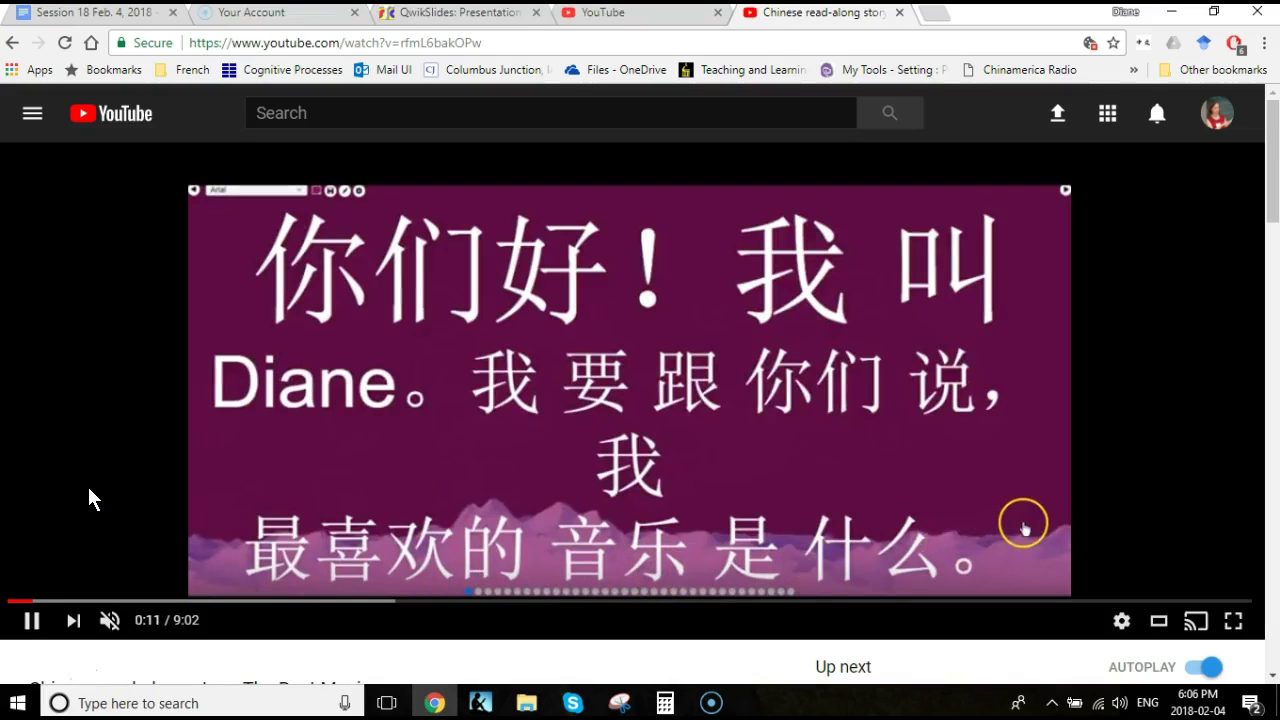
{"action": "left_click", "coordinate": [34, 622]}
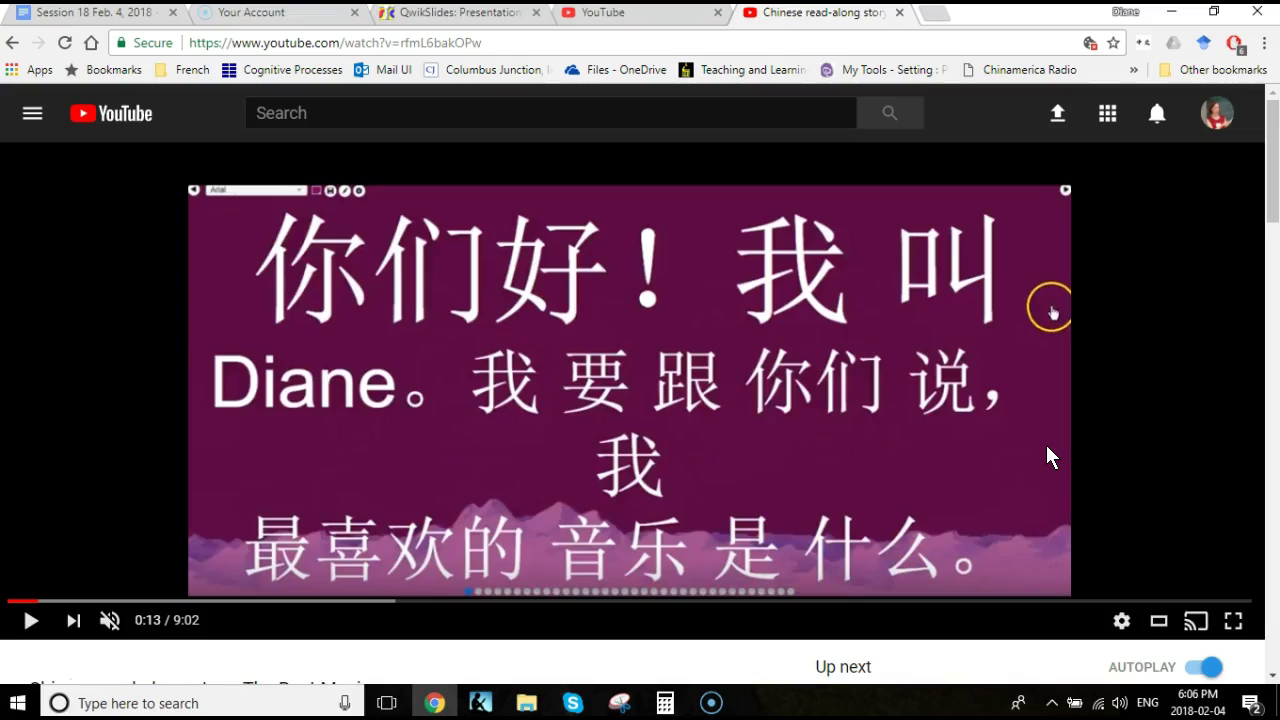
{"action": "left_click", "coordinate": [637, 410]}
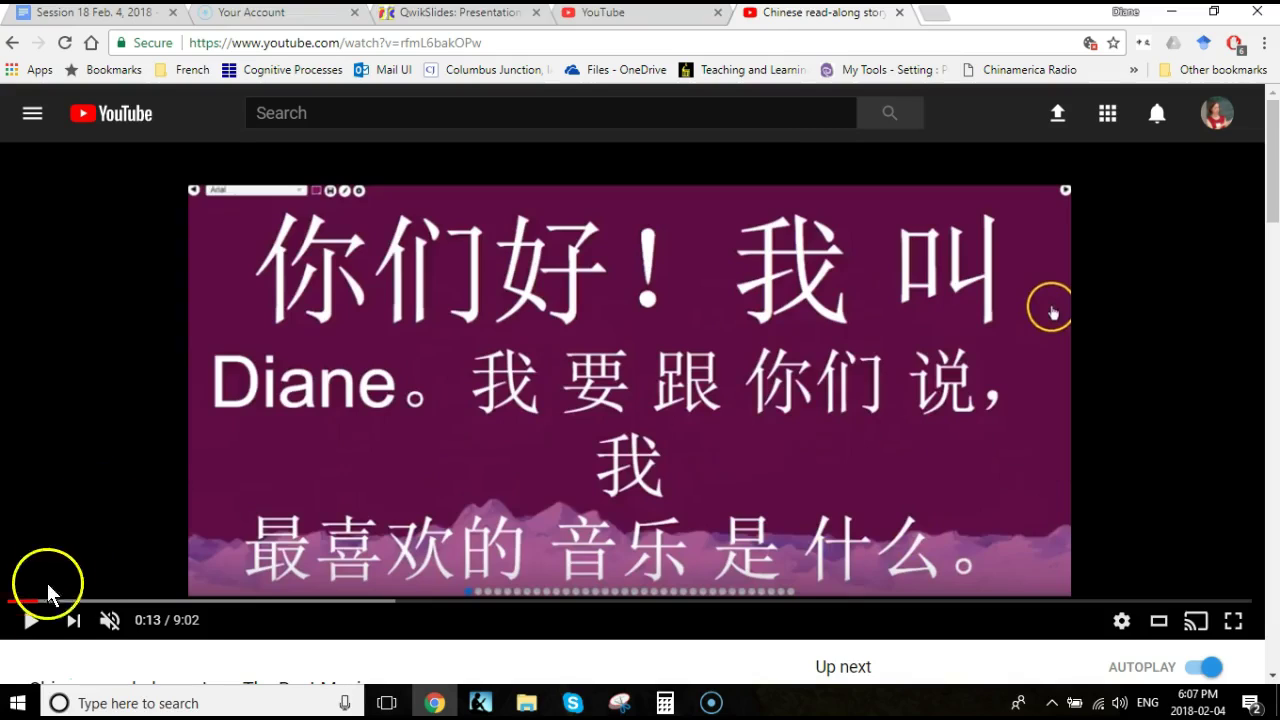